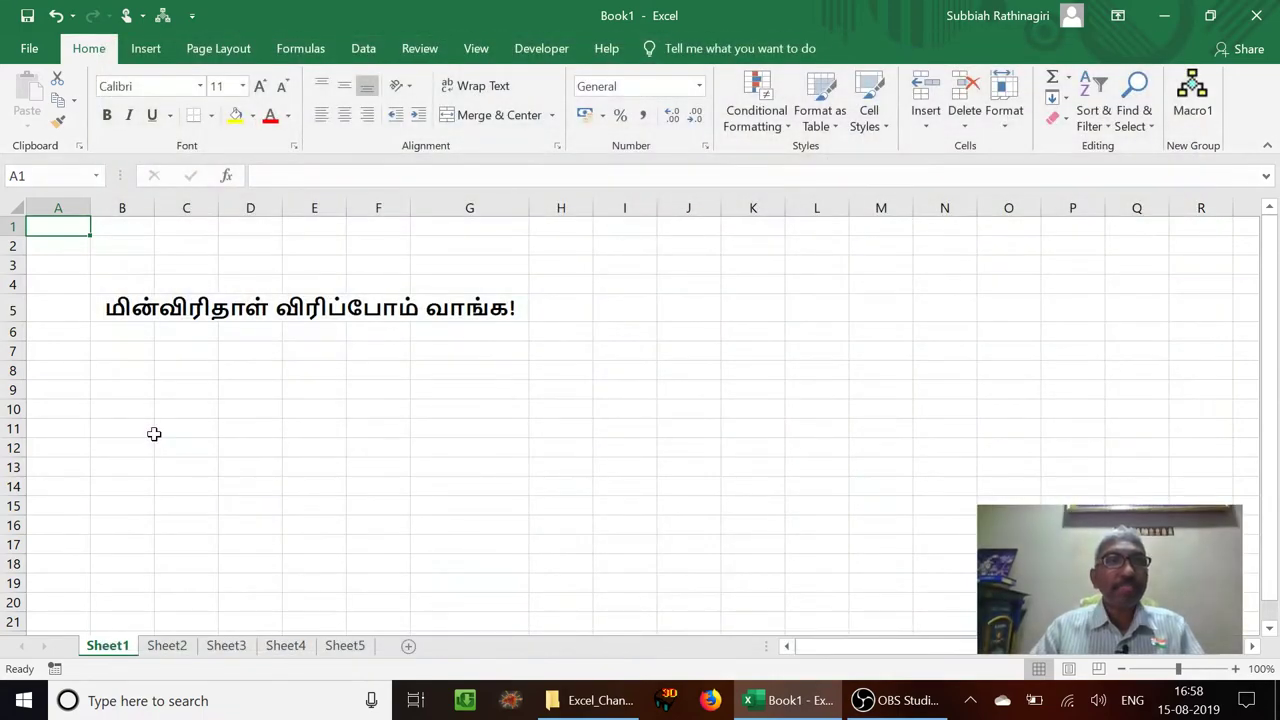
Cycle through the Sheet2, Sheet3, Sheet4 and Sheet5 tabs several times, finishing on Sheet3
left_click(167, 648)
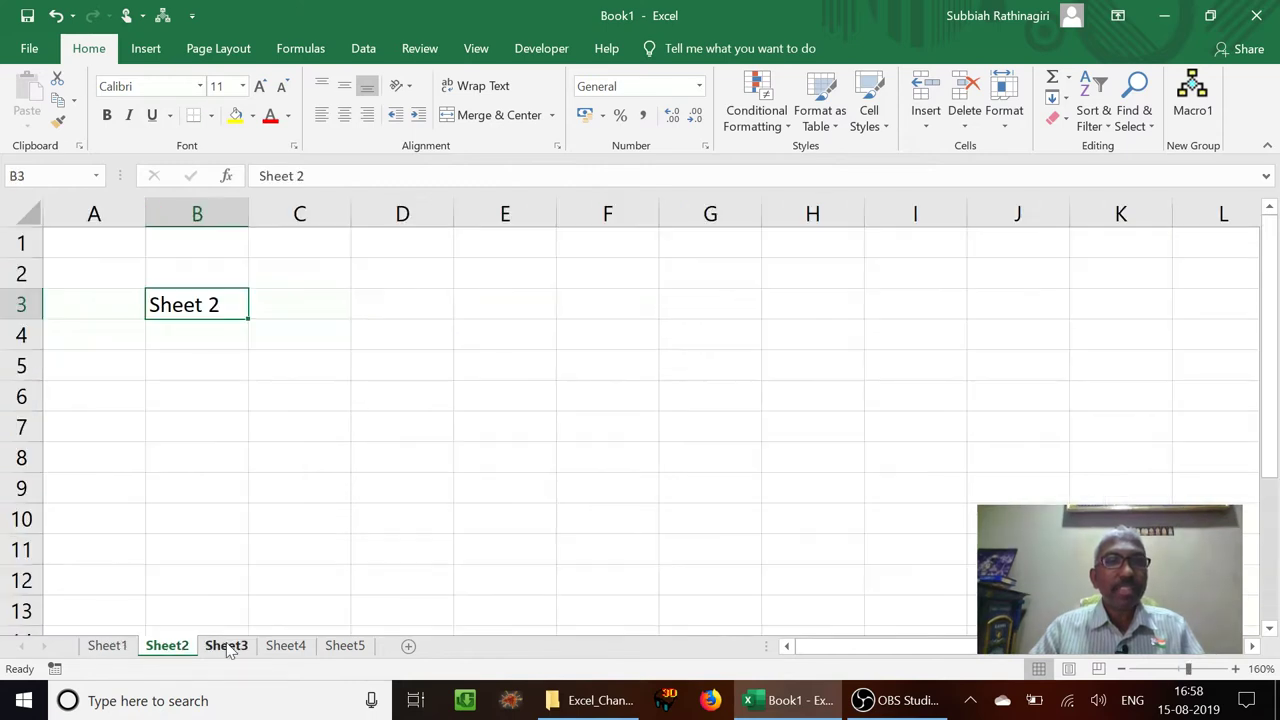
left_click(228, 648)
left_click(286, 648)
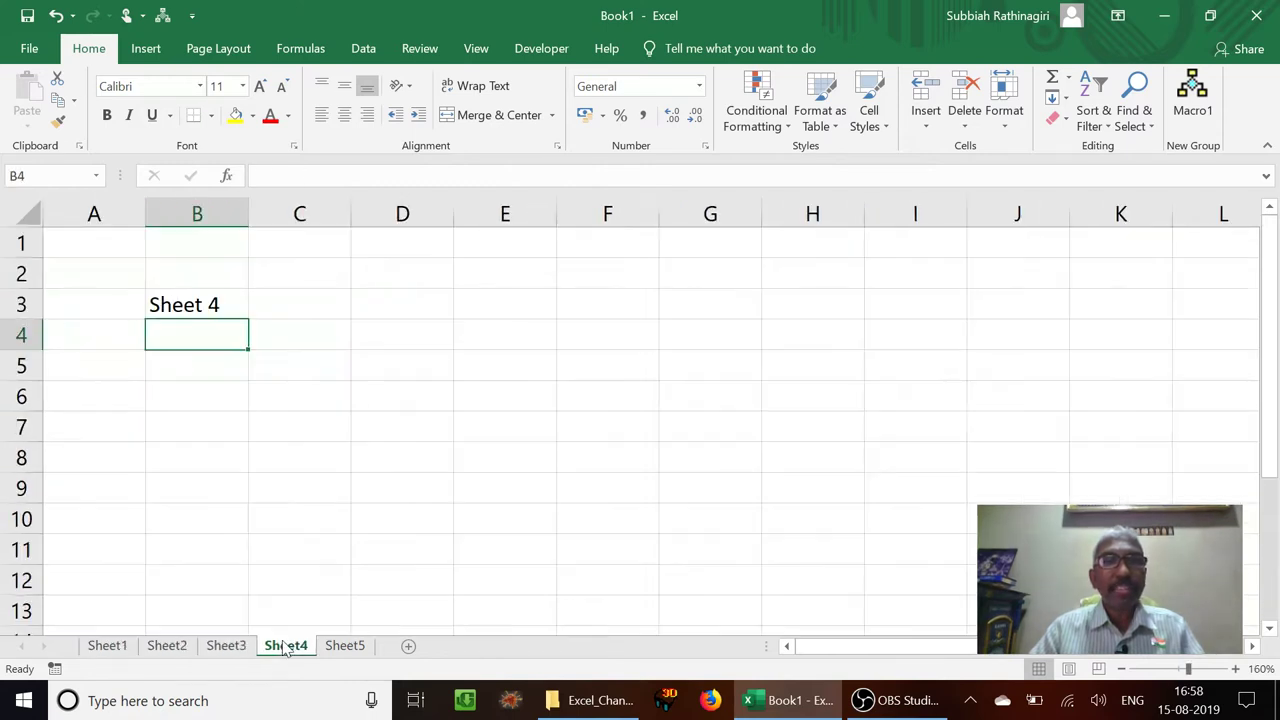
left_click(343, 648)
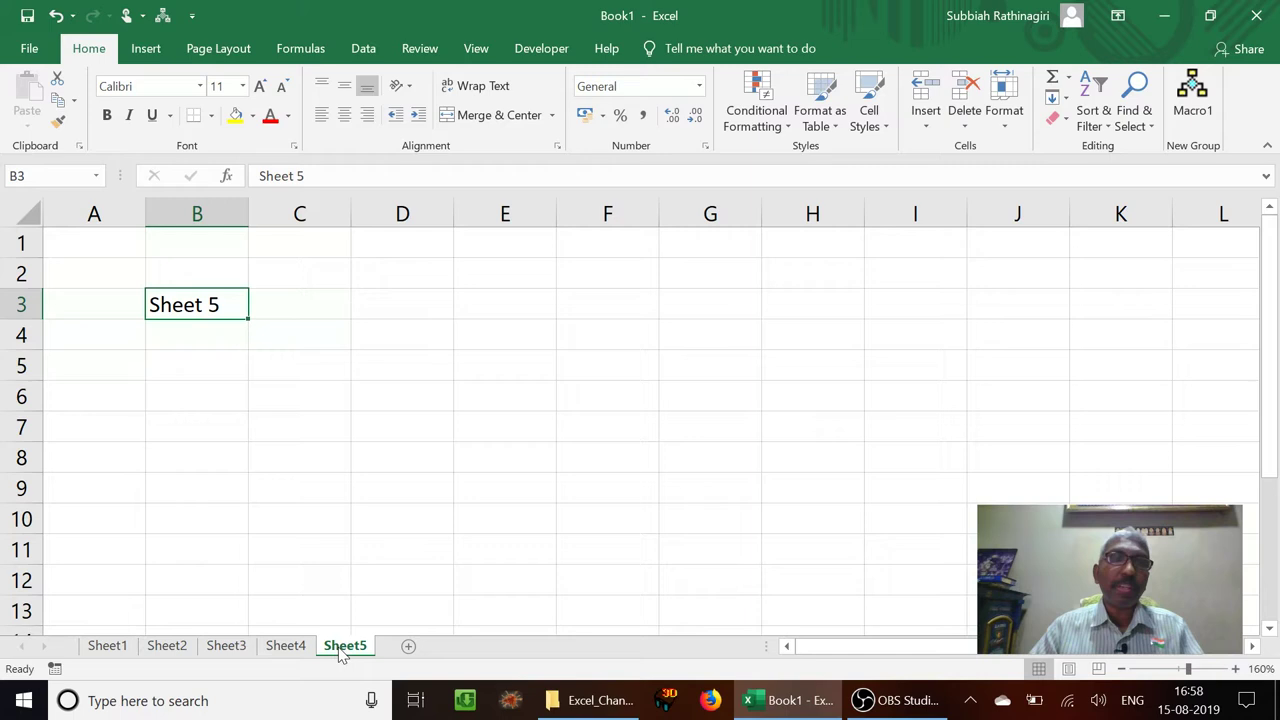
left_click(165, 648)
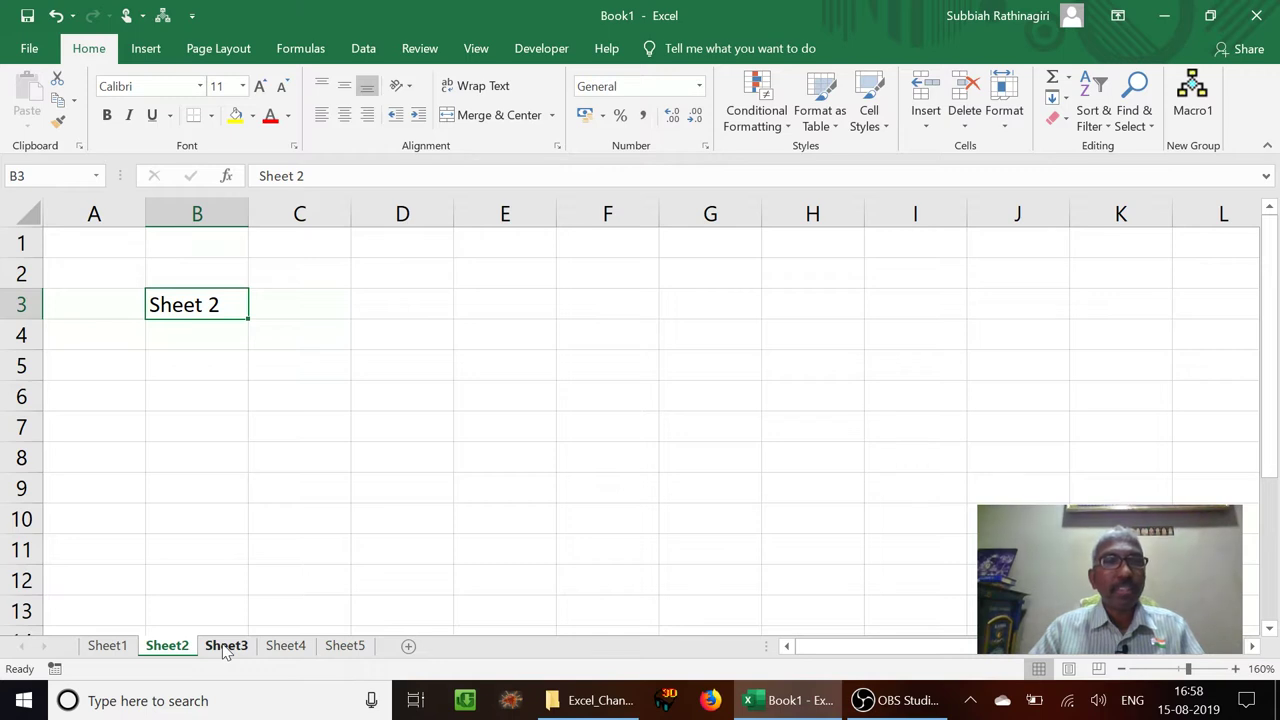
left_click(226, 648)
left_click(288, 648)
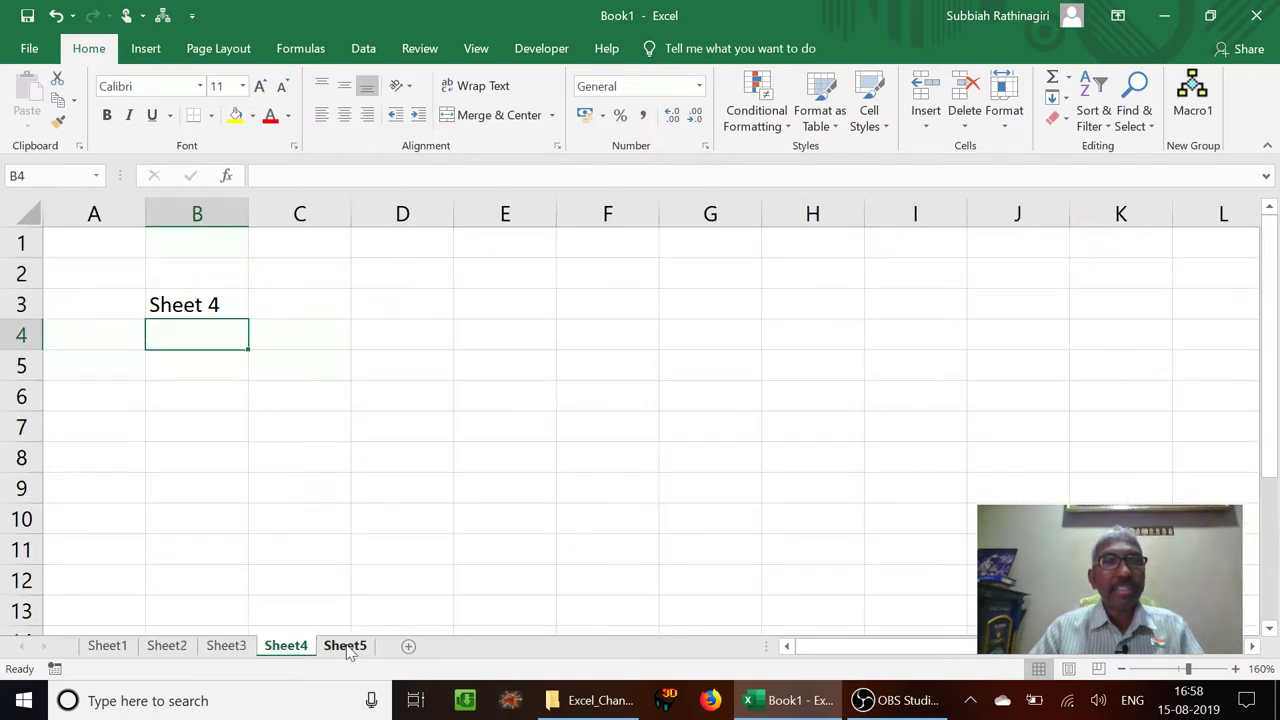
left_click(345, 648)
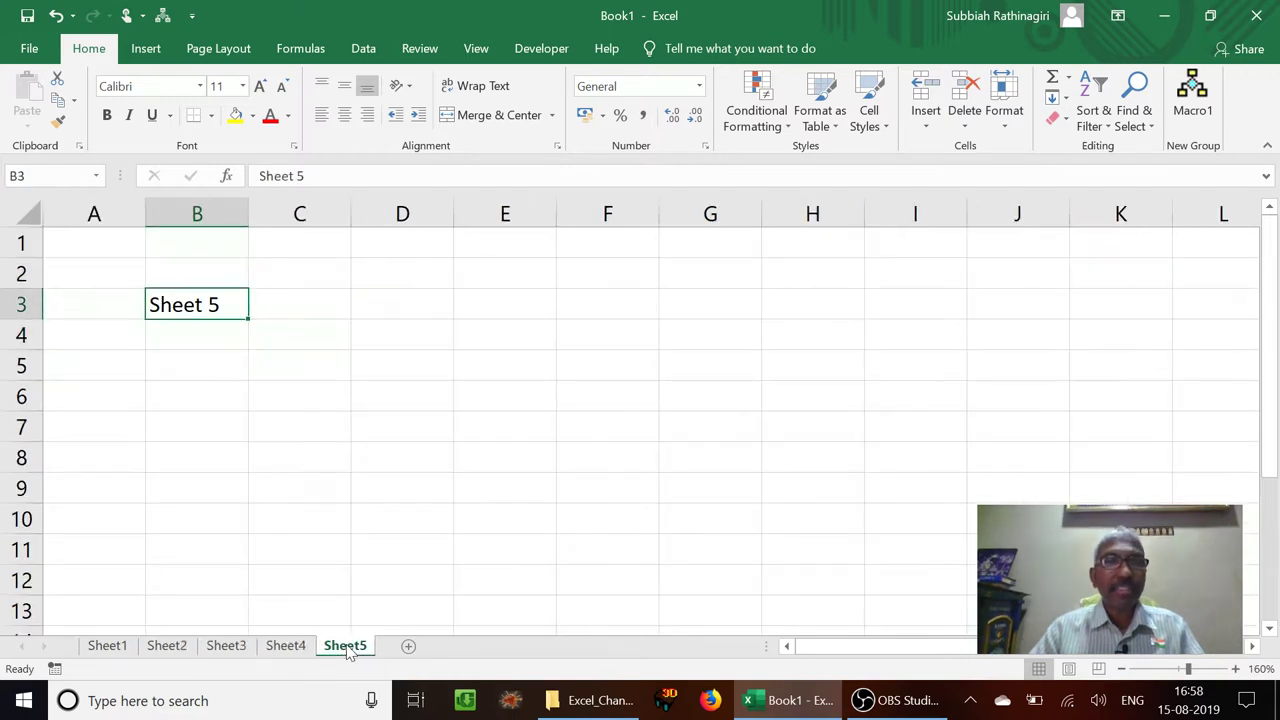
left_click(177, 651)
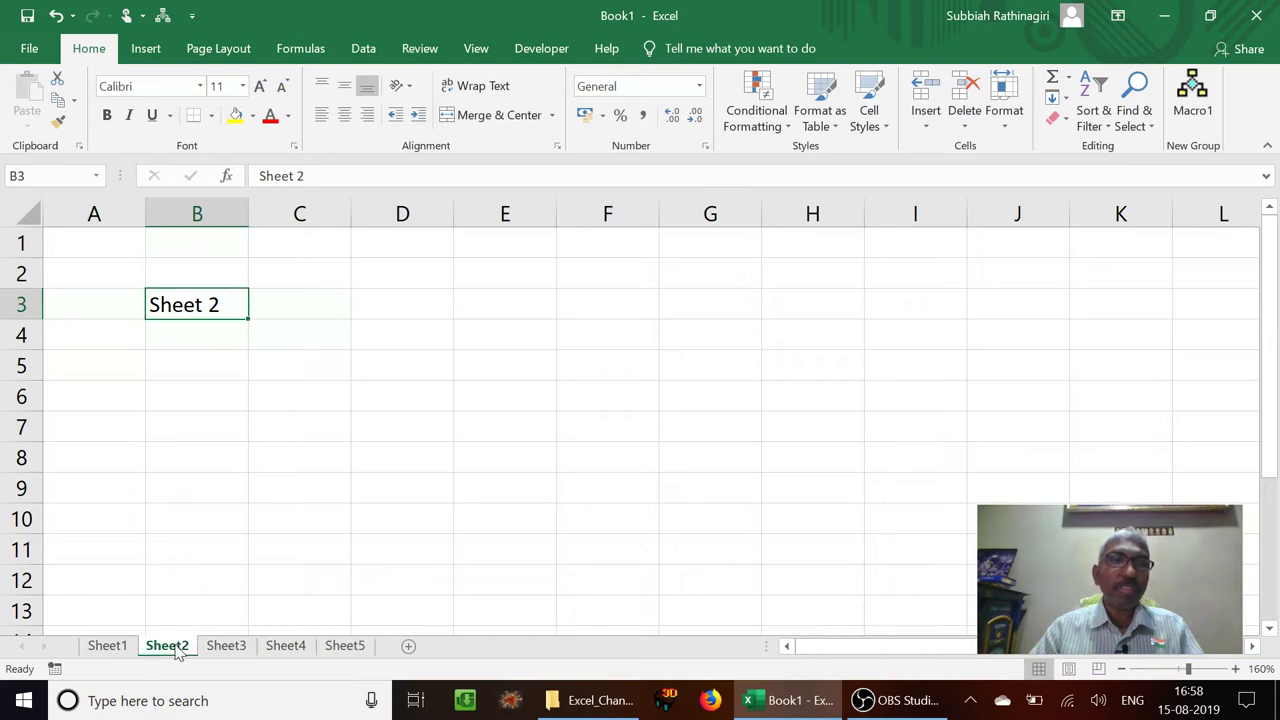
left_click(226, 648)
left_click(303, 648)
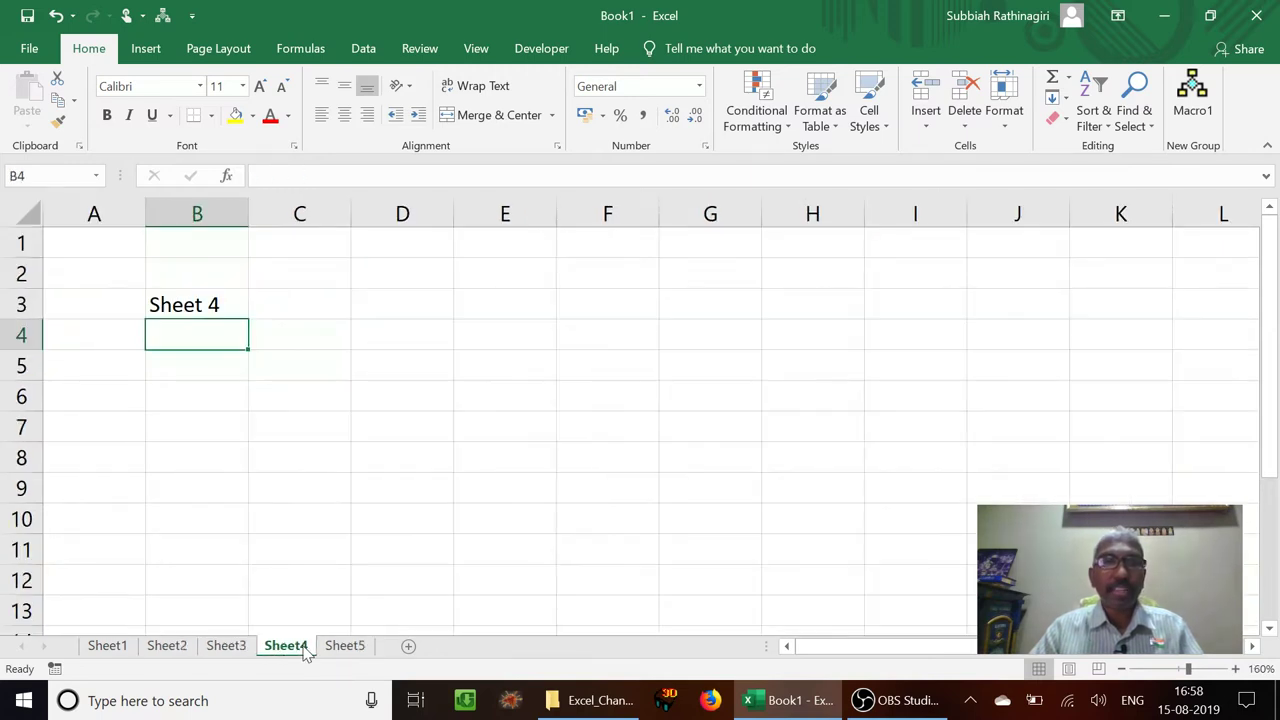
left_click(360, 648)
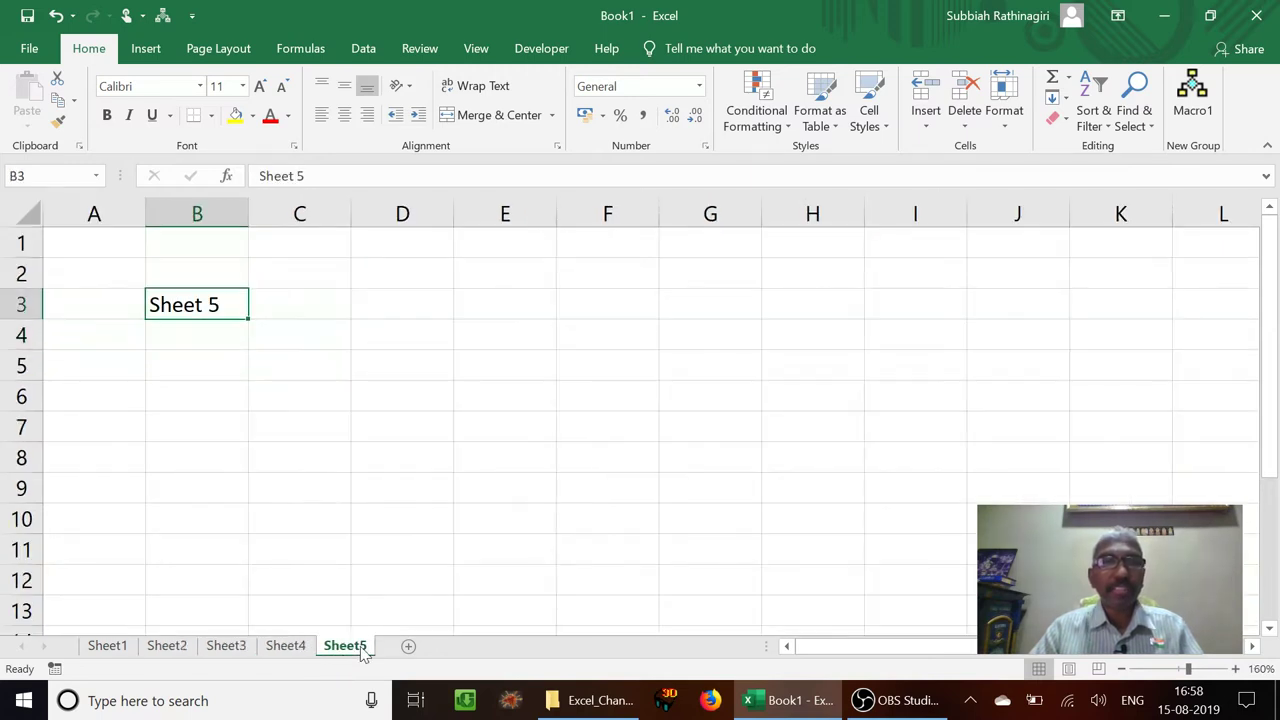
left_click(175, 648)
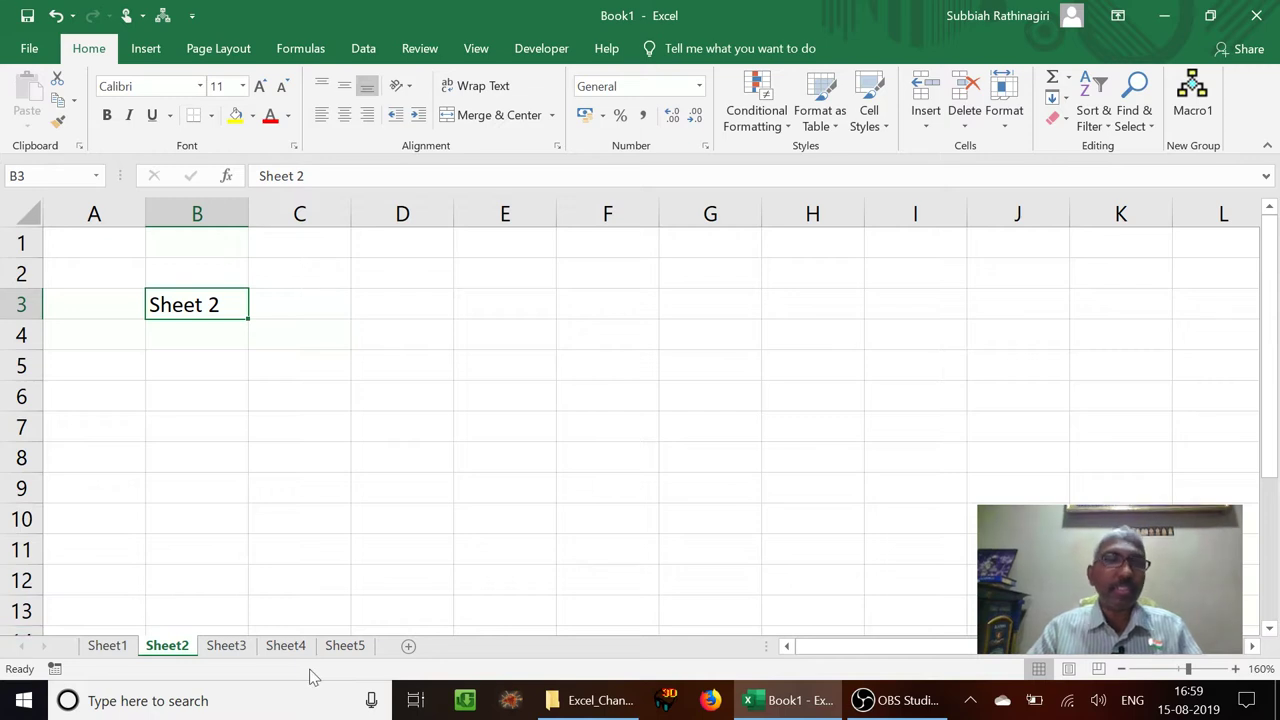
left_click(338, 652)
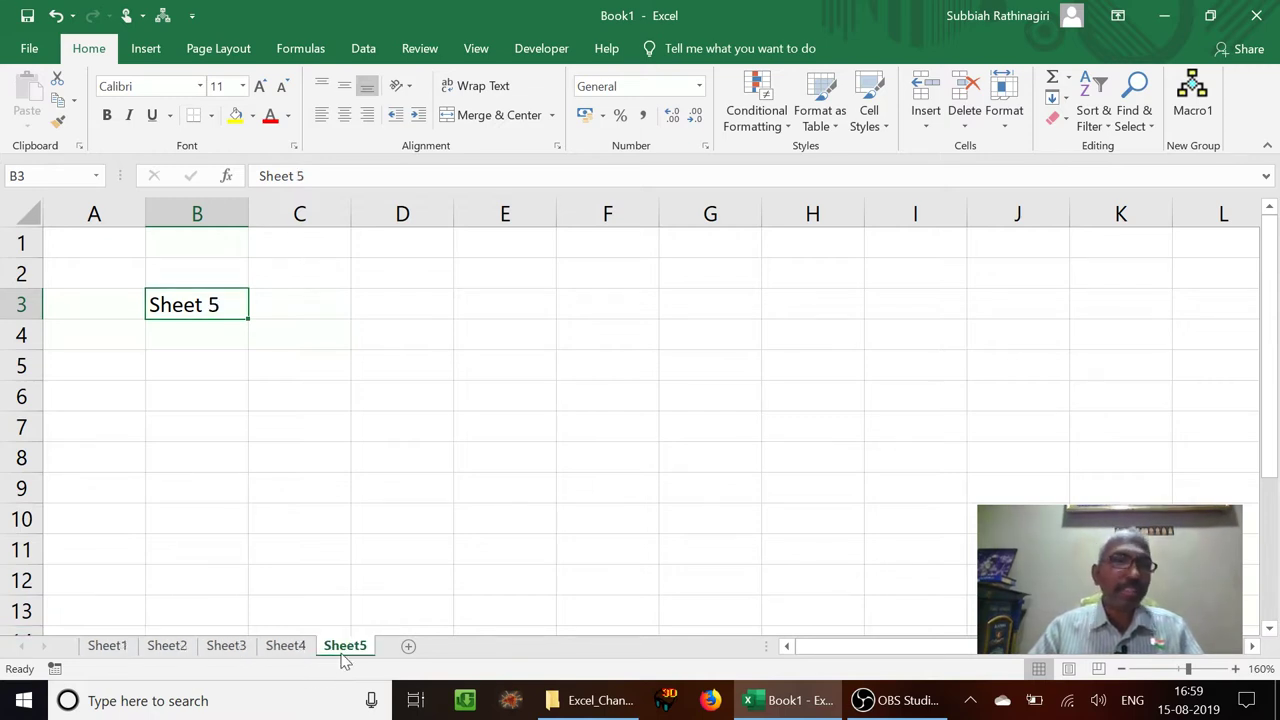
left_click(236, 652)
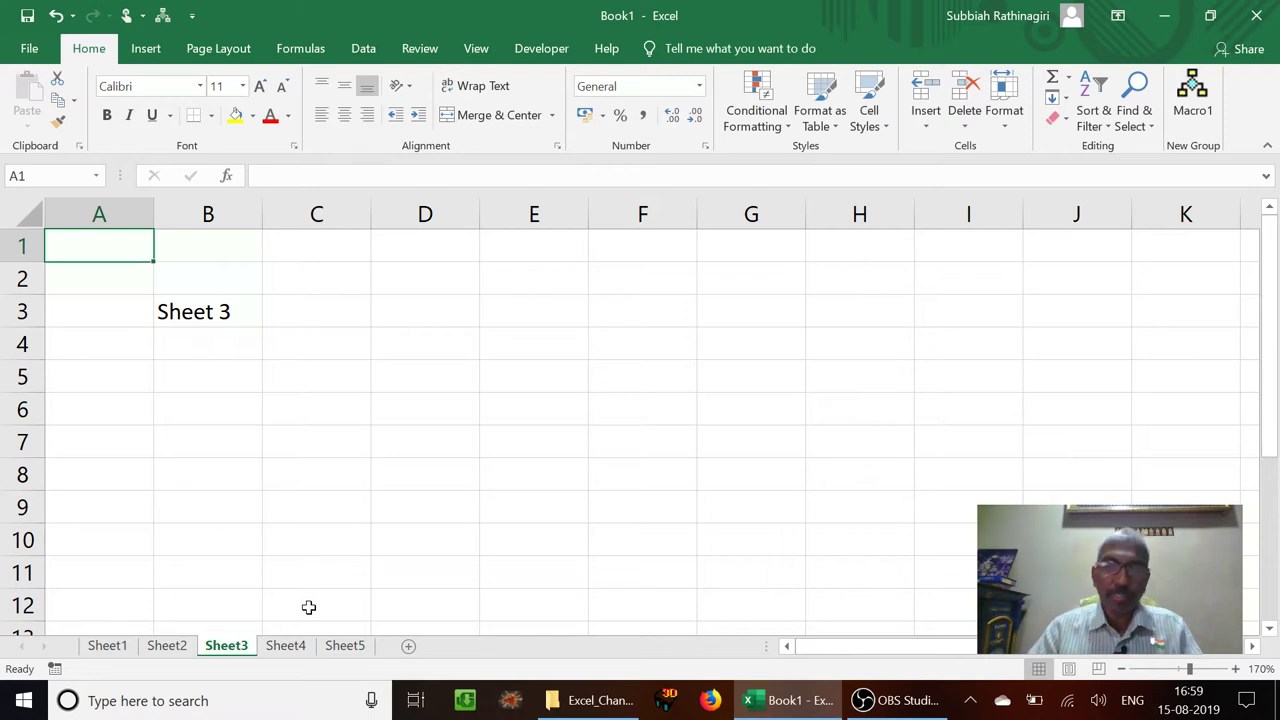
Move the selection onto the 'Sheet 3' label in B3, then return to Sheet2
key("Down")
key("Down")
key("Right")
key("Right")
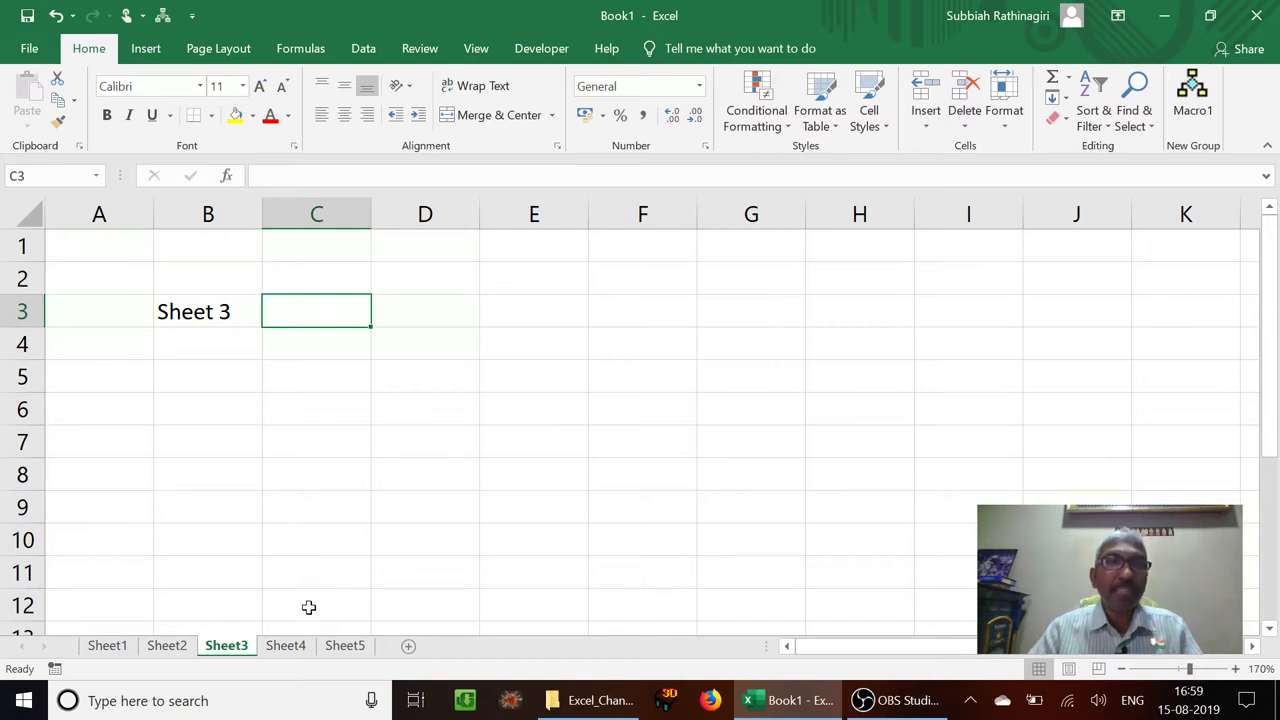
key("Left")
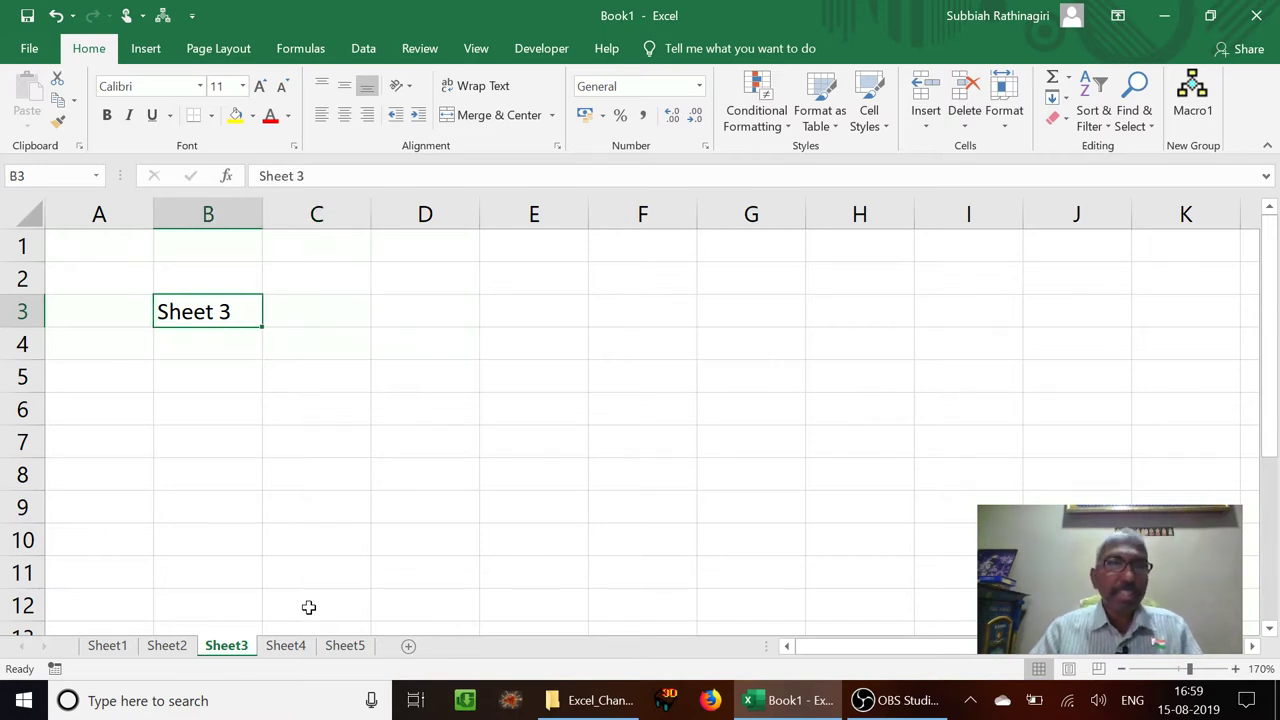
left_click(167, 646)
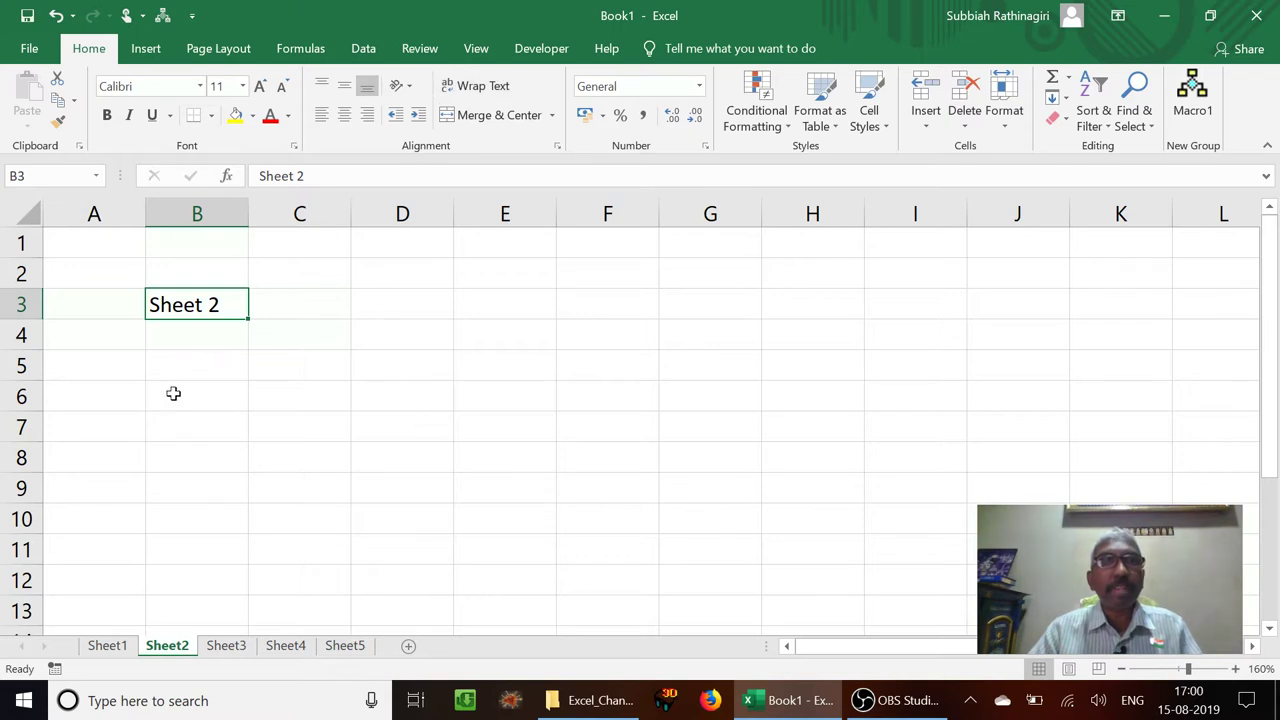
Show the View ribbon tab's workbook view options
left_click(478, 48)
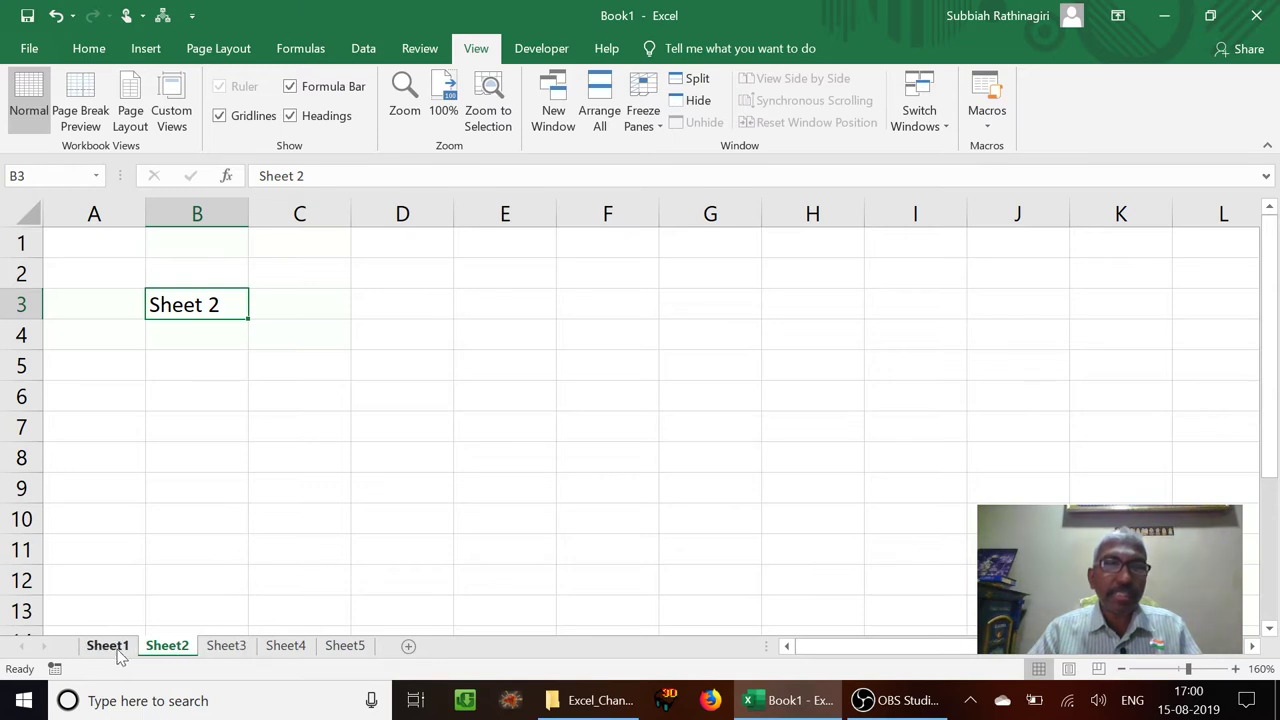
Group Sheet1, Sheet3, Sheet4 and Sheet5 and hide them, leaving only Sheet2 visible
left_click(115, 648)
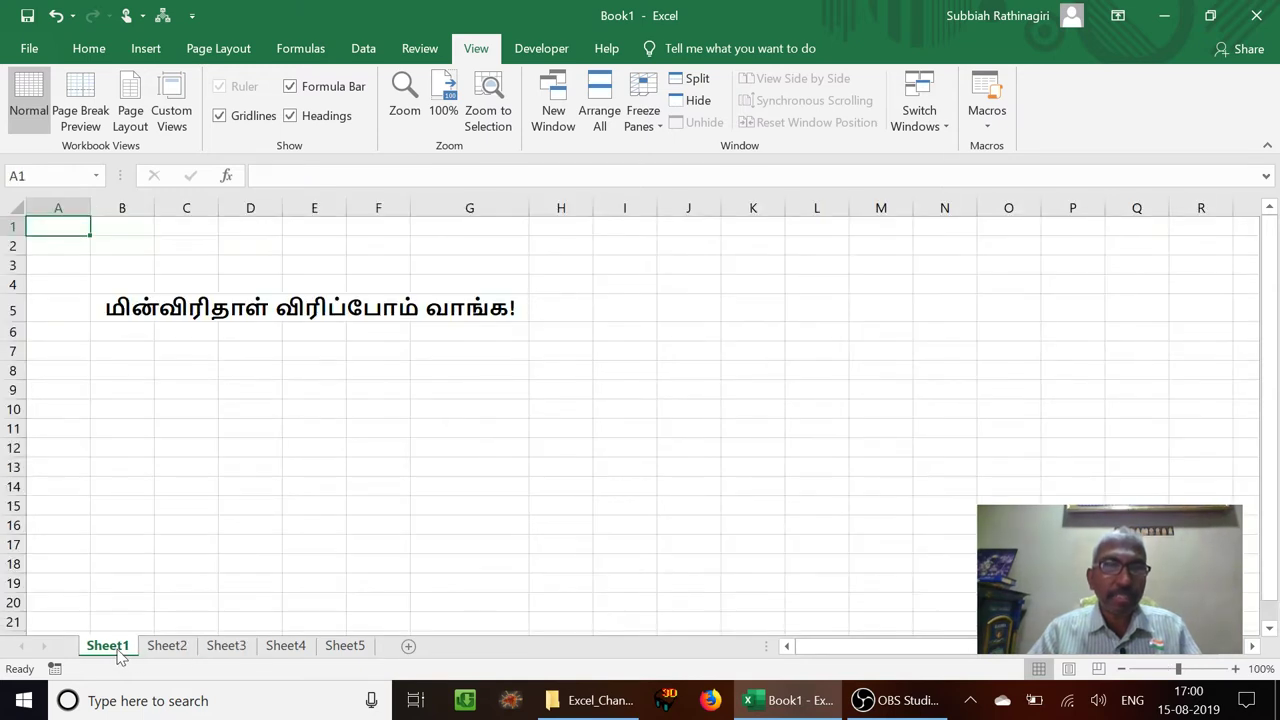
left_click(226, 647, "ctrl")
left_click(290, 648, "ctrl")
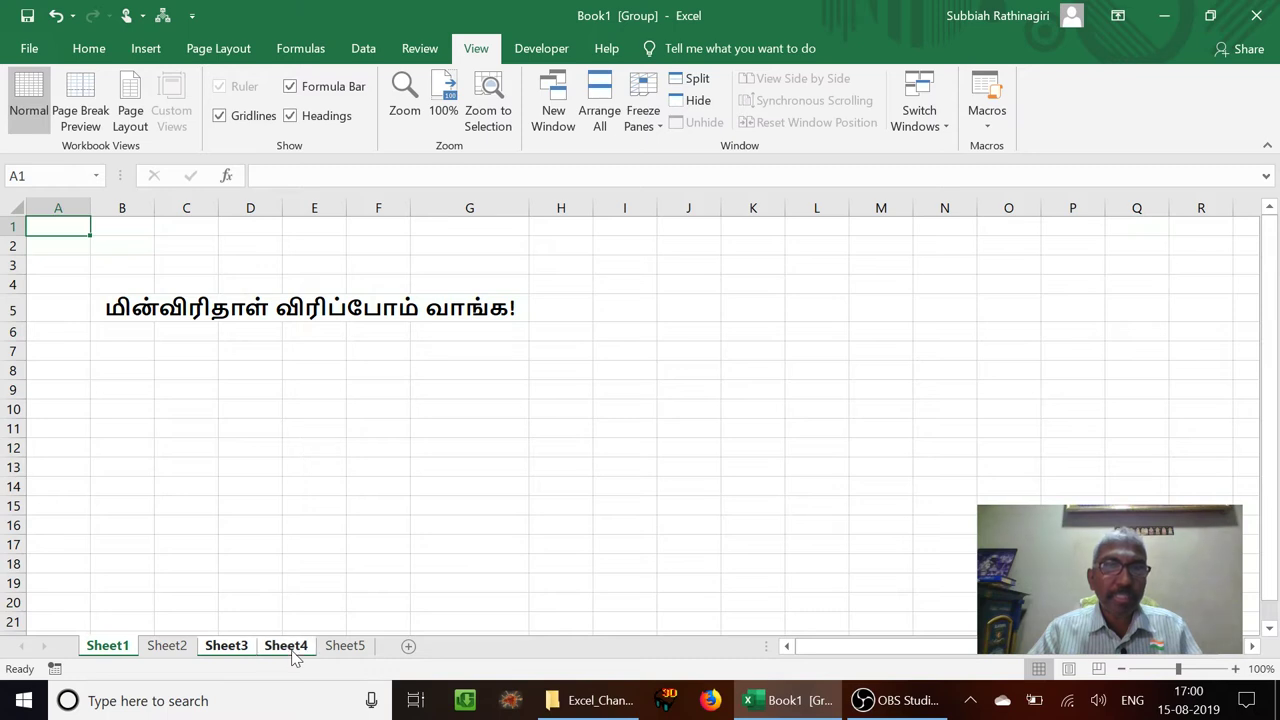
left_click(358, 647, "ctrl")
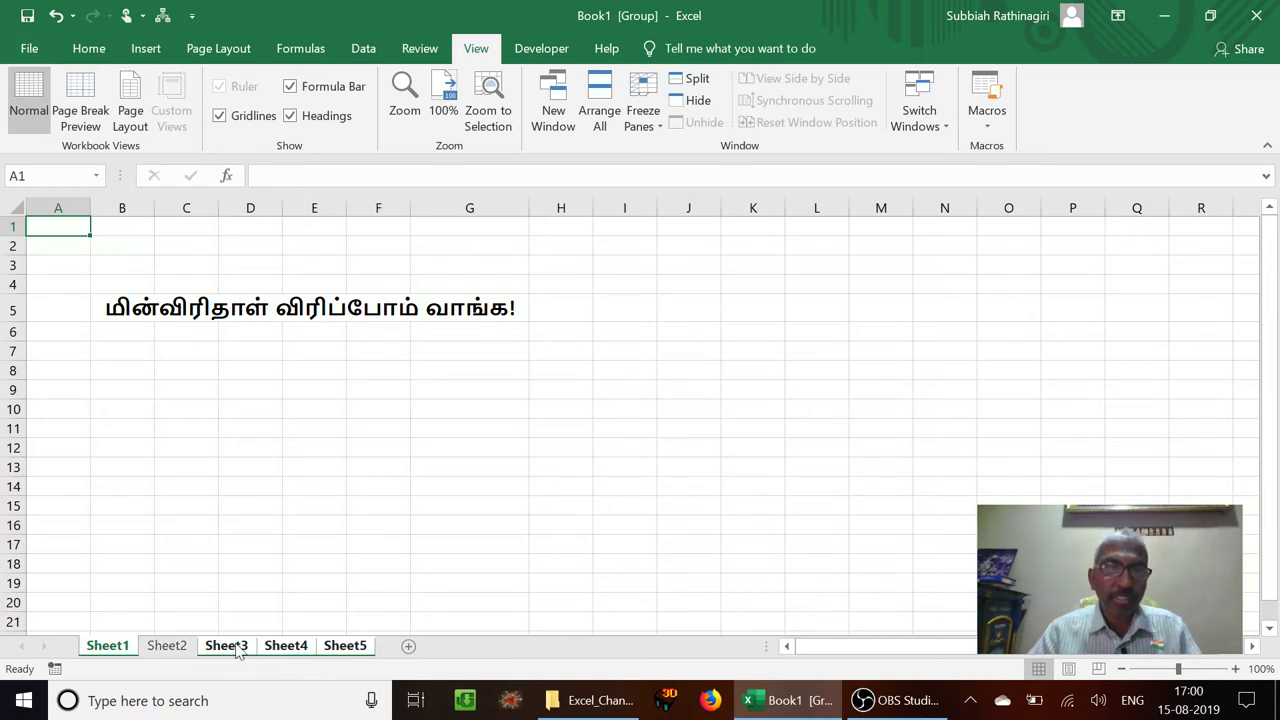
right_click(238, 650)
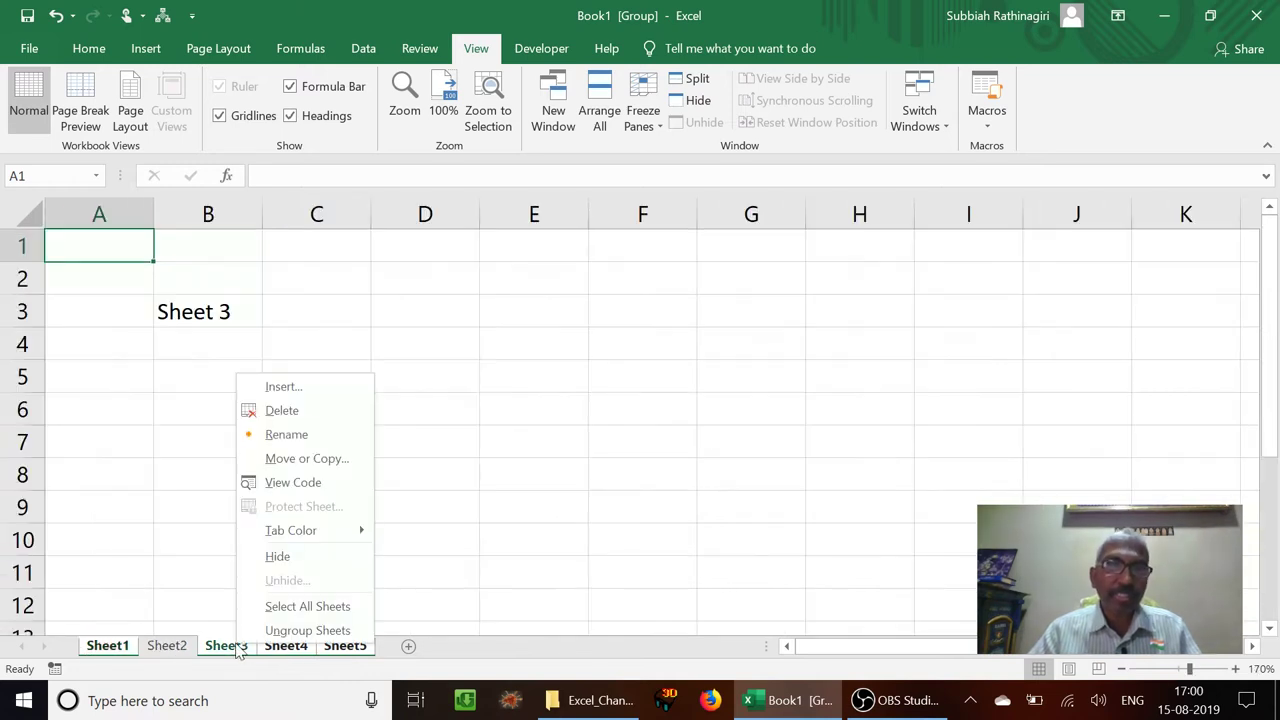
left_click(298, 558)
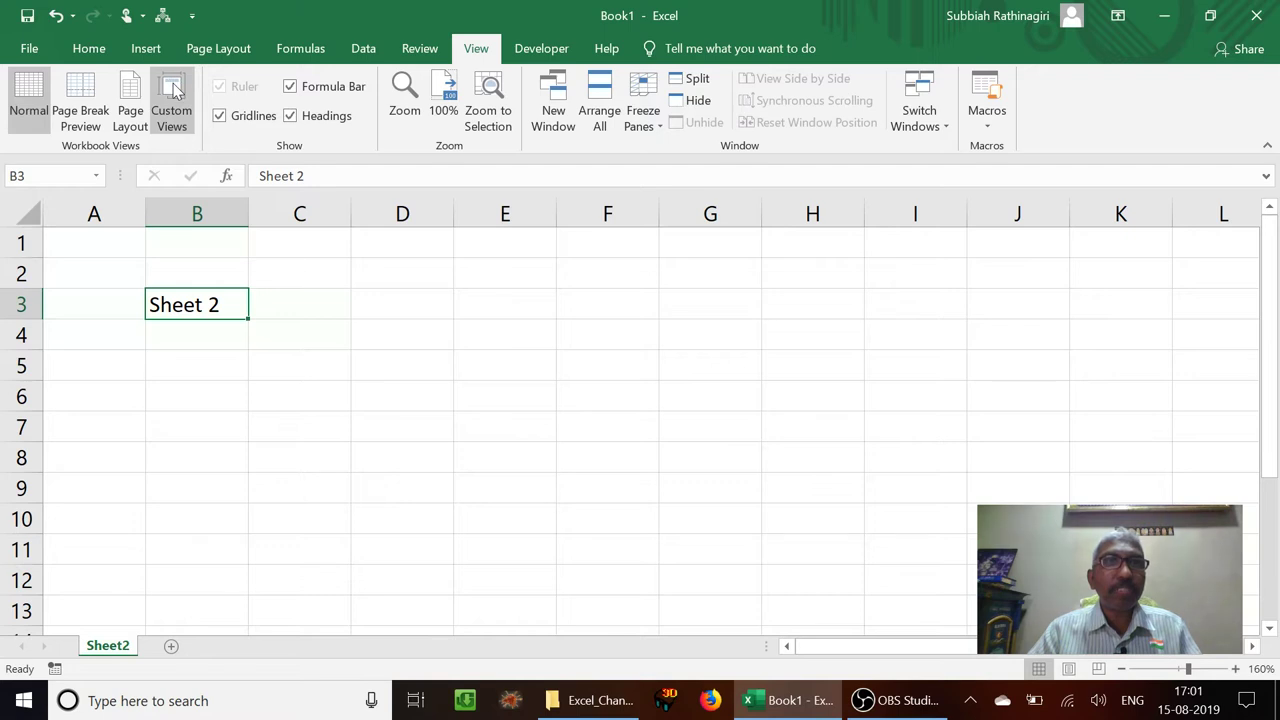
Add a custom view named 'Sheet2' through the Custom Views dialog
left_click(173, 92)
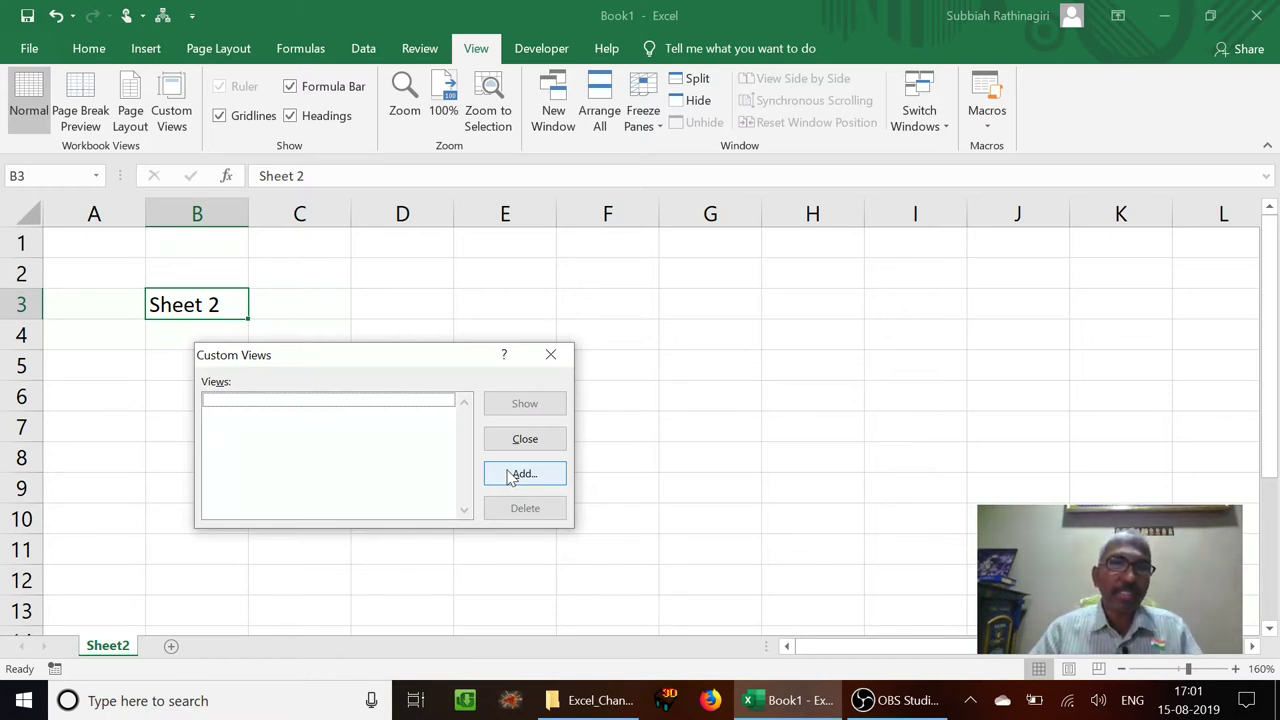
left_click(512, 474)
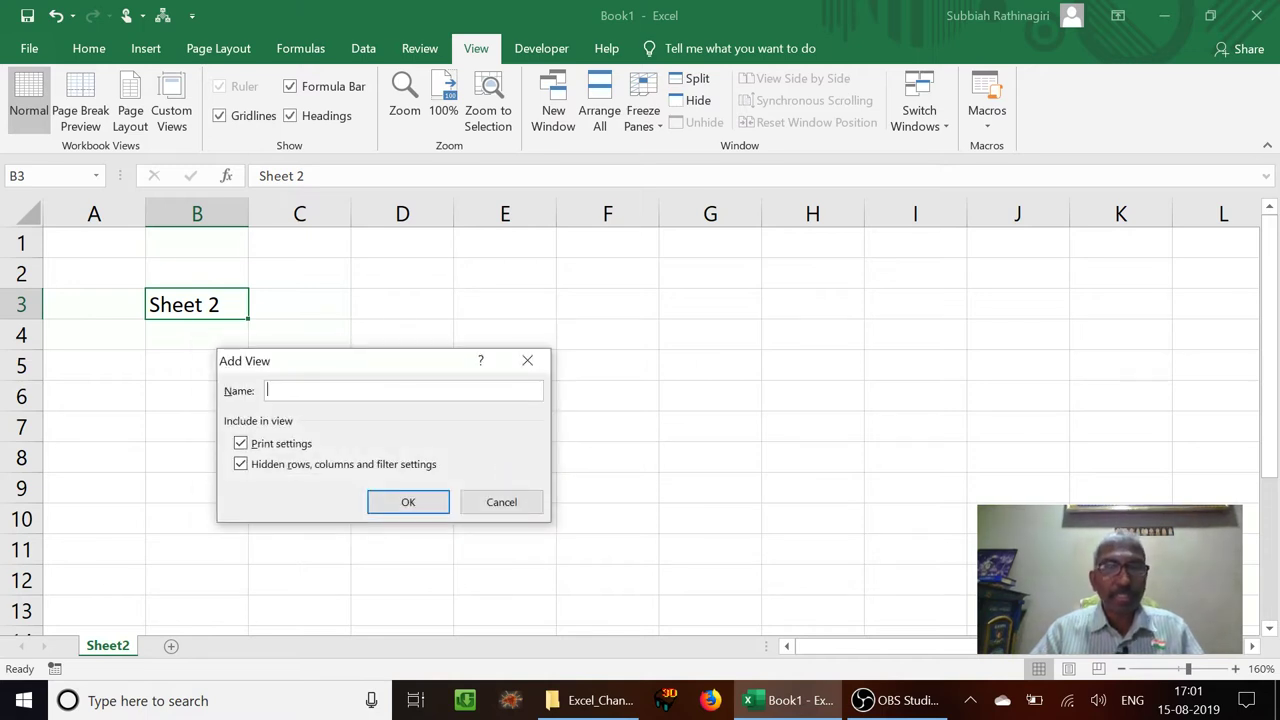
type("Sheet2")
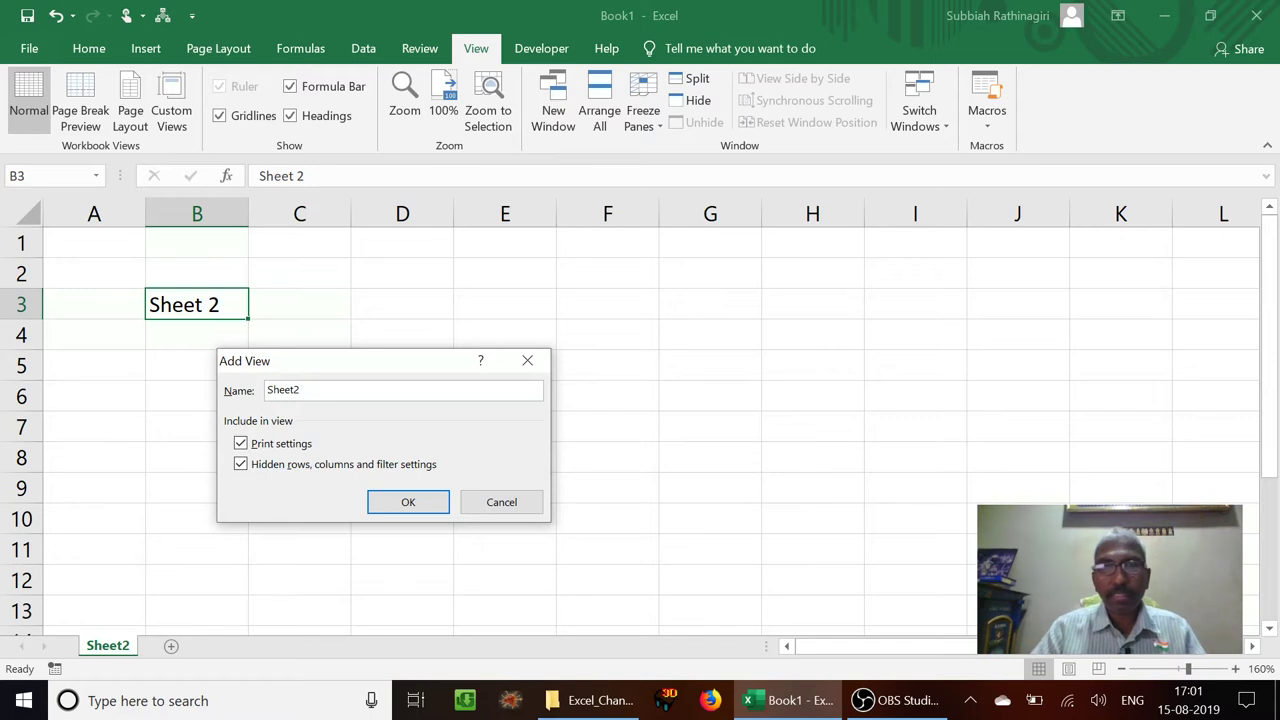
left_click(391, 508)
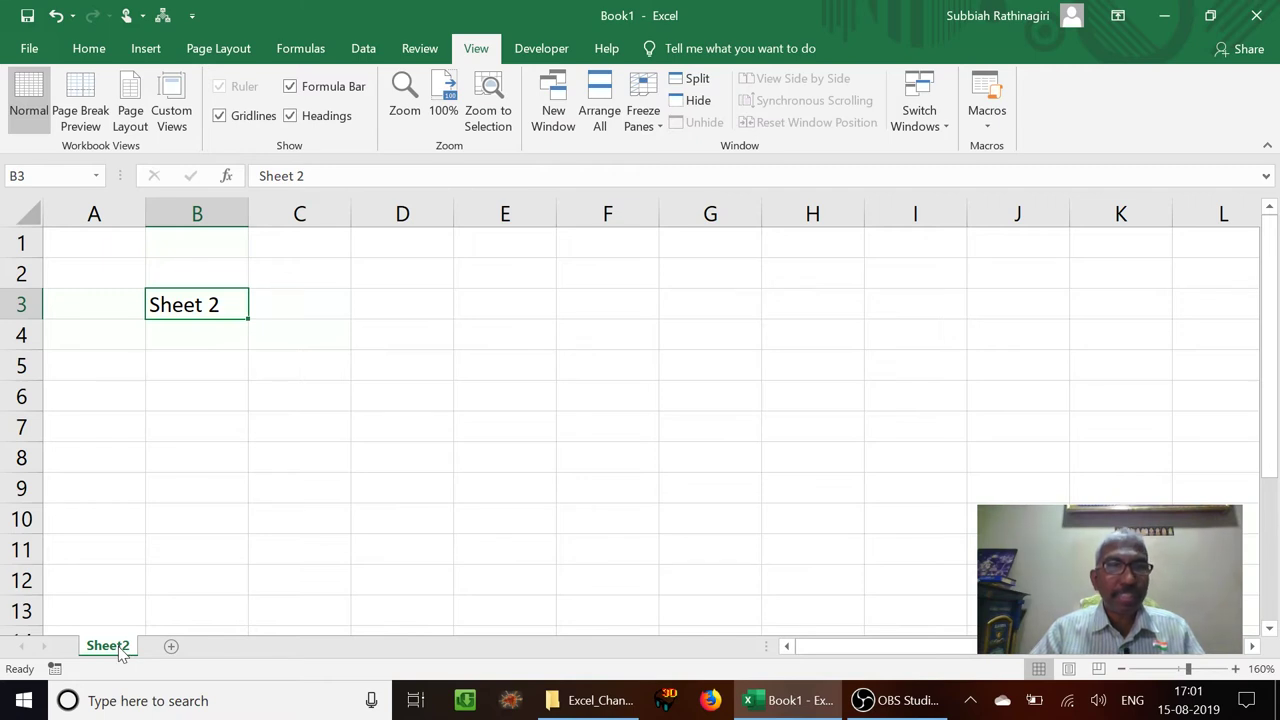
Unhide Sheet1 using the Unhide dialog
right_click(120, 652)
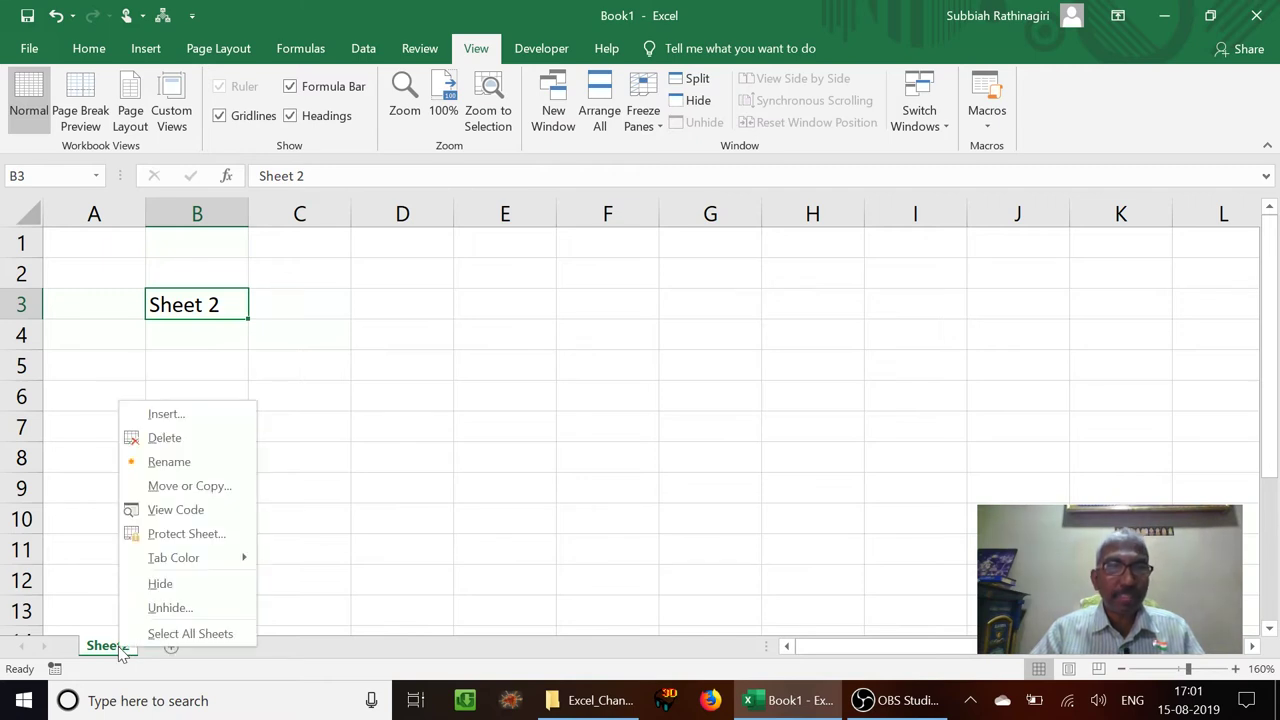
left_click(153, 608)
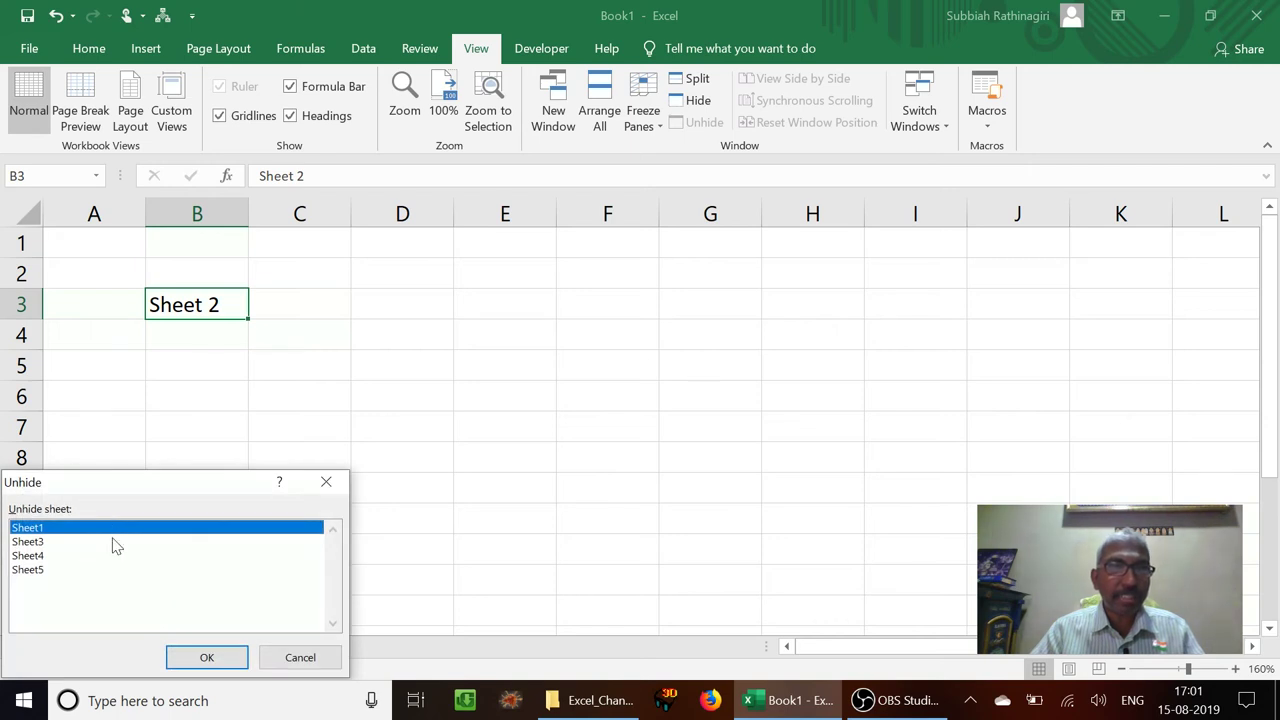
left_click(107, 570)
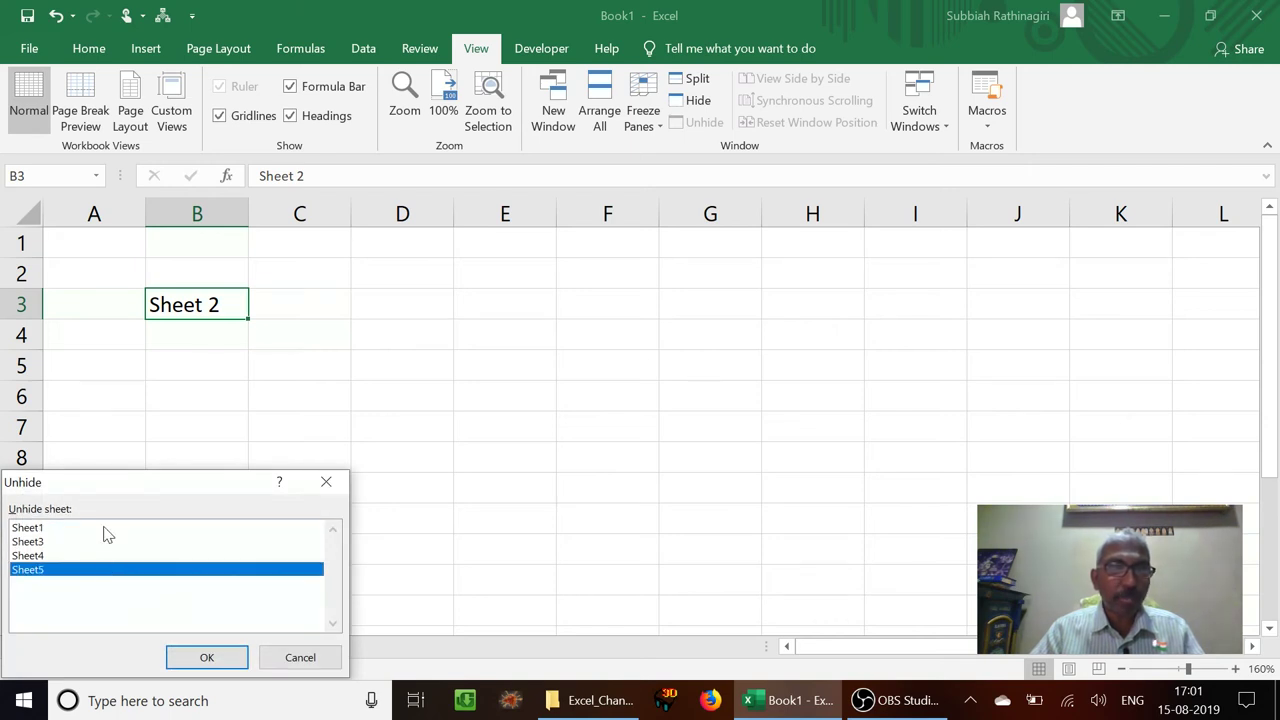
left_click(103, 530)
left_click(204, 655)
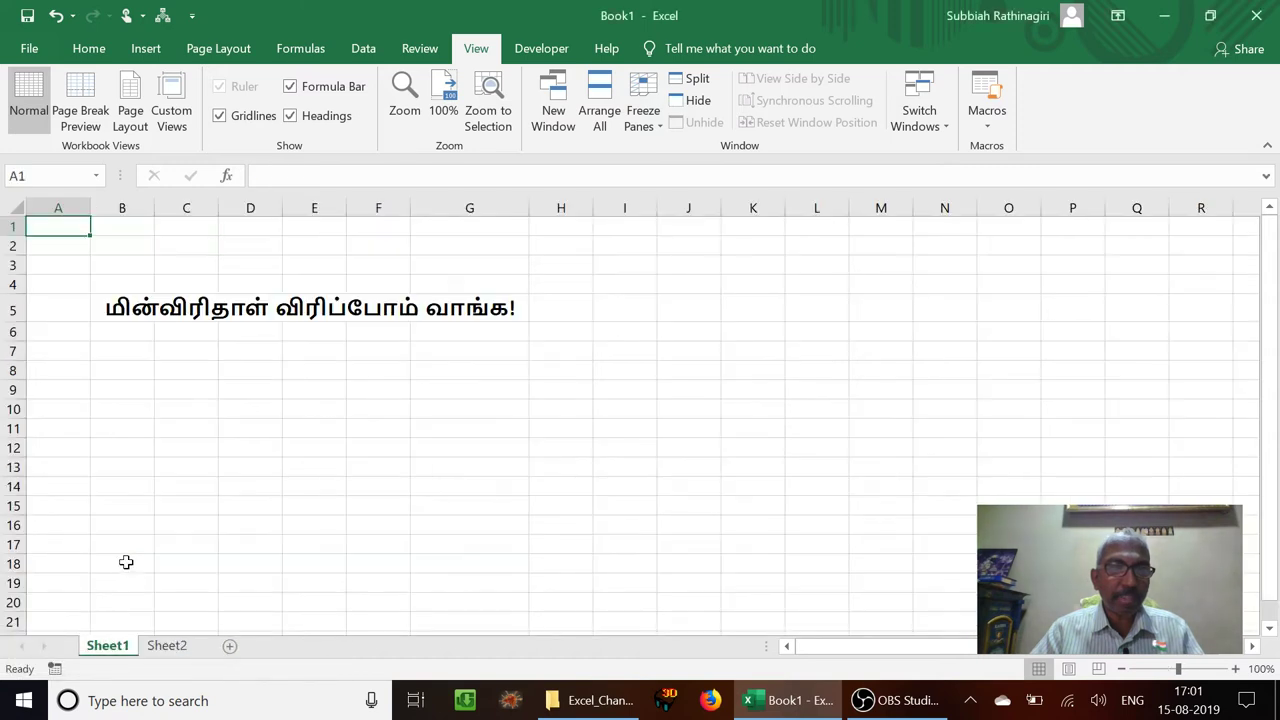
Unhide Sheet3, Sheet4 and Sheet5 one at a time
right_click(116, 648)
left_click(150, 603)
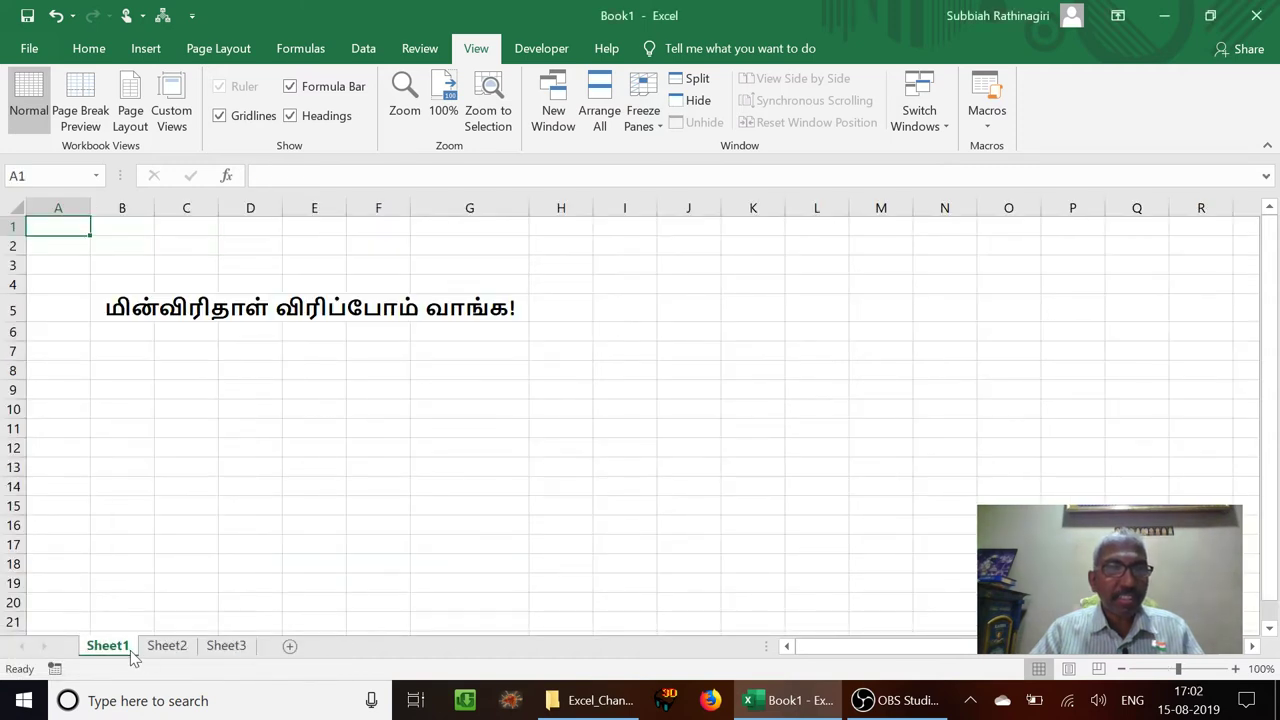
right_click(127, 651)
left_click(150, 608)
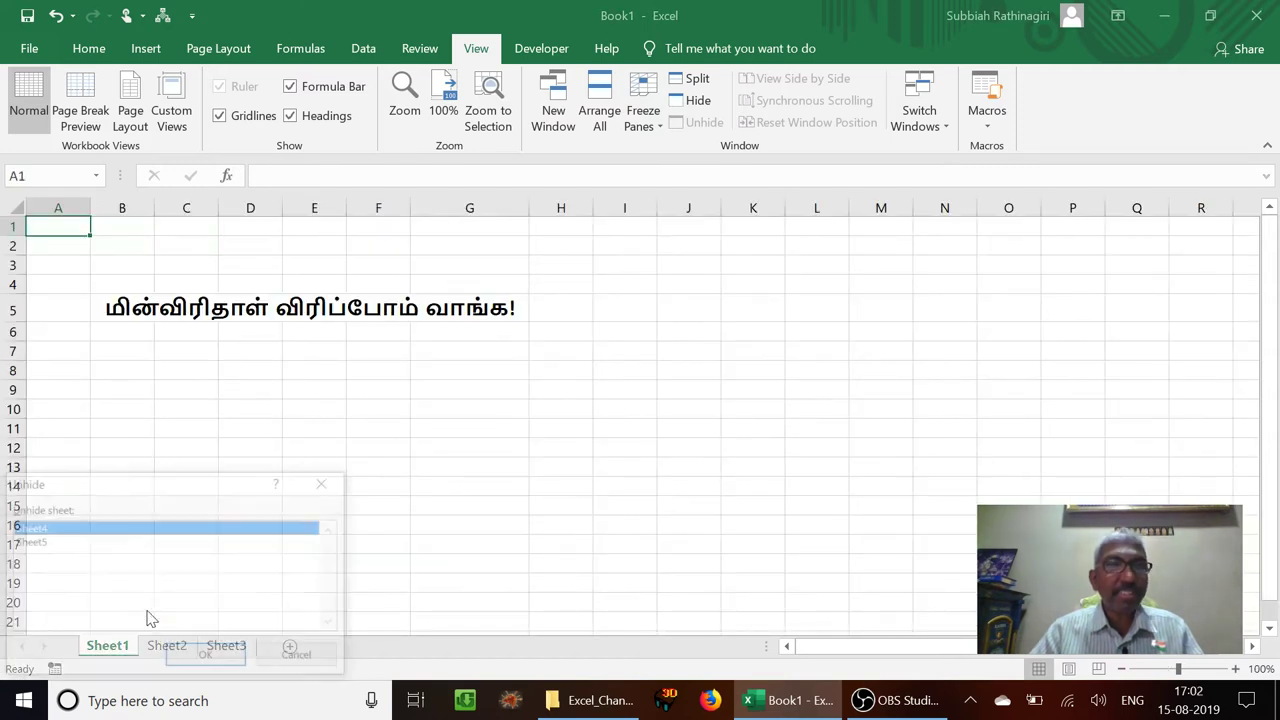
left_click(176, 660)
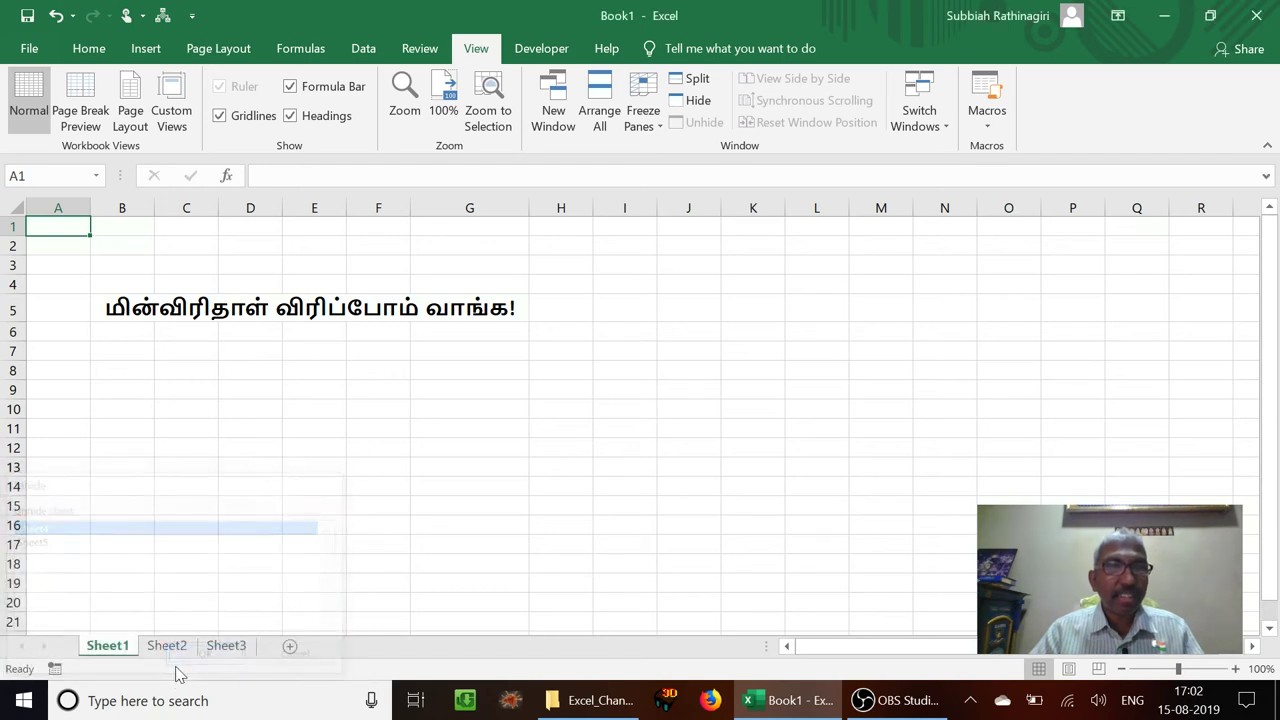
right_click(122, 650)
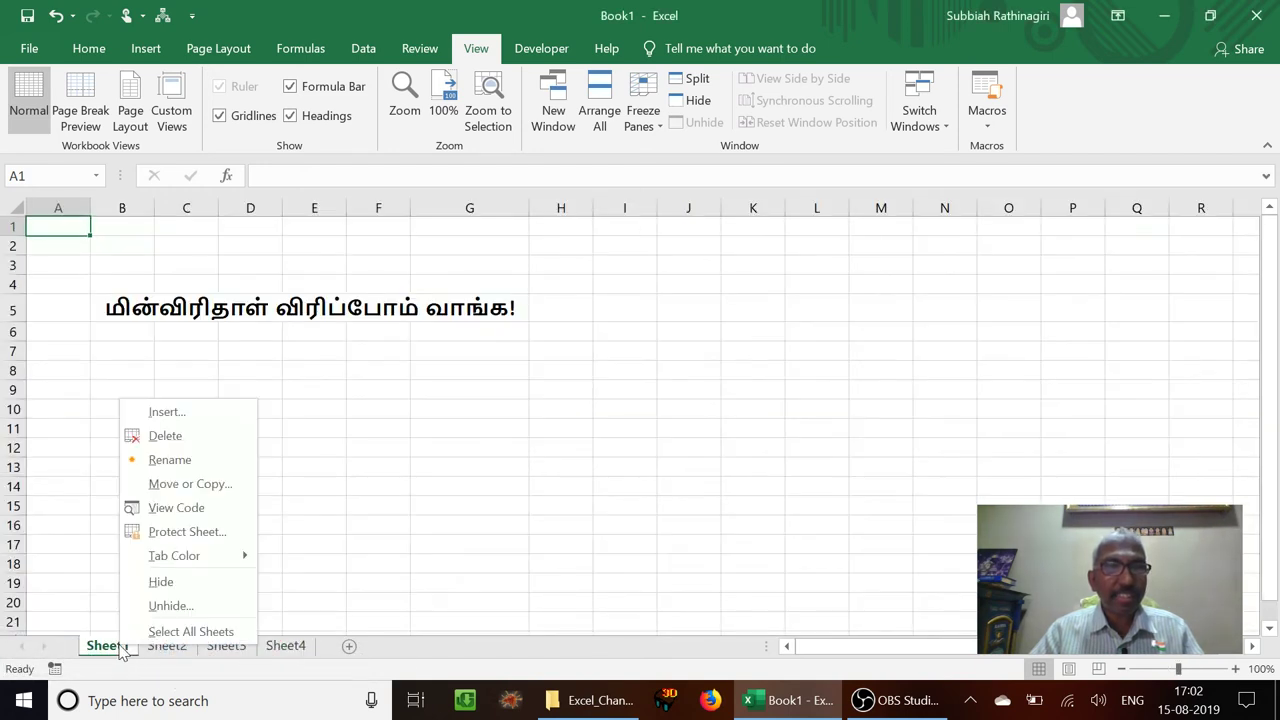
left_click(150, 605)
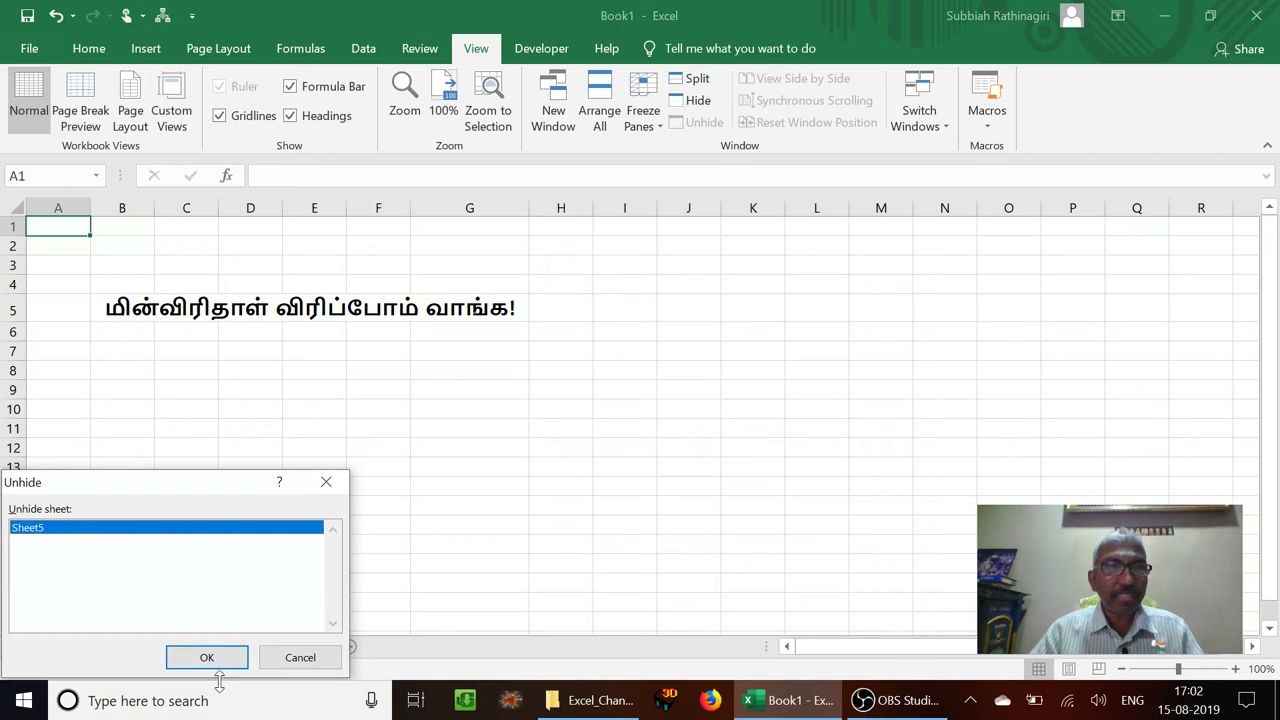
left_click(210, 660)
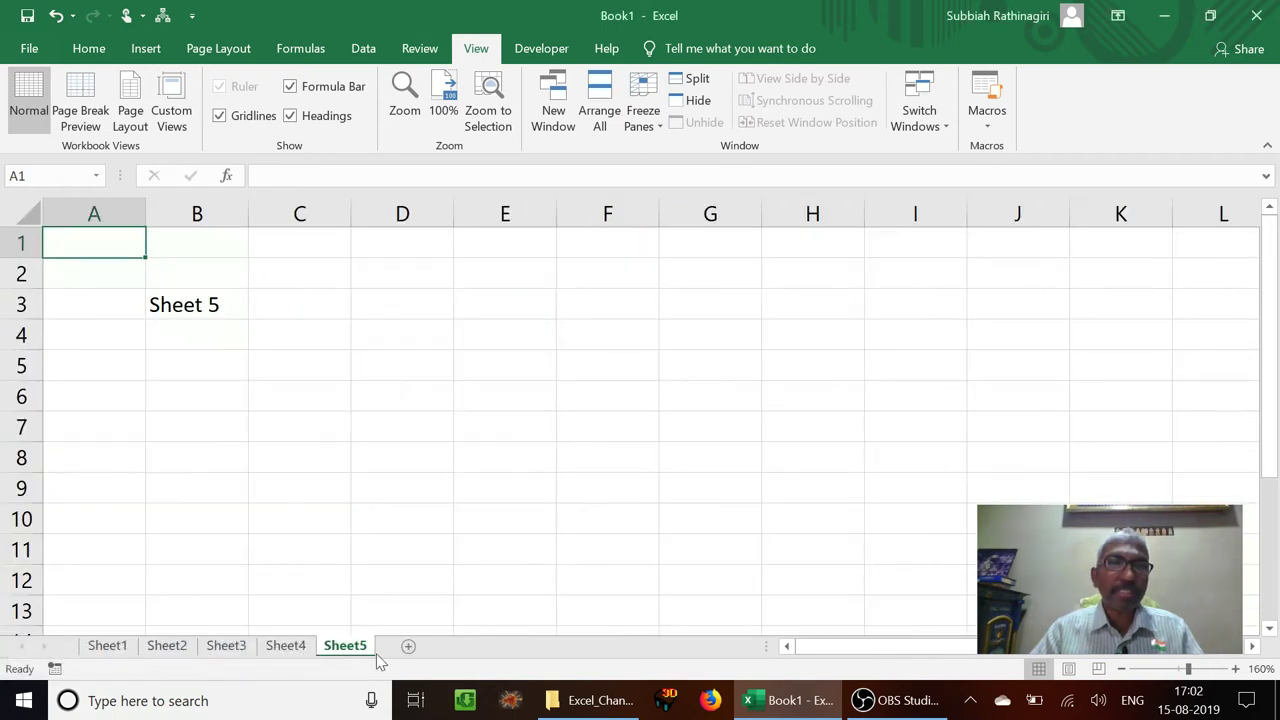
Group Sheet1 through Sheet4 and hide them so only Sheet5 shows
left_click(280, 650)
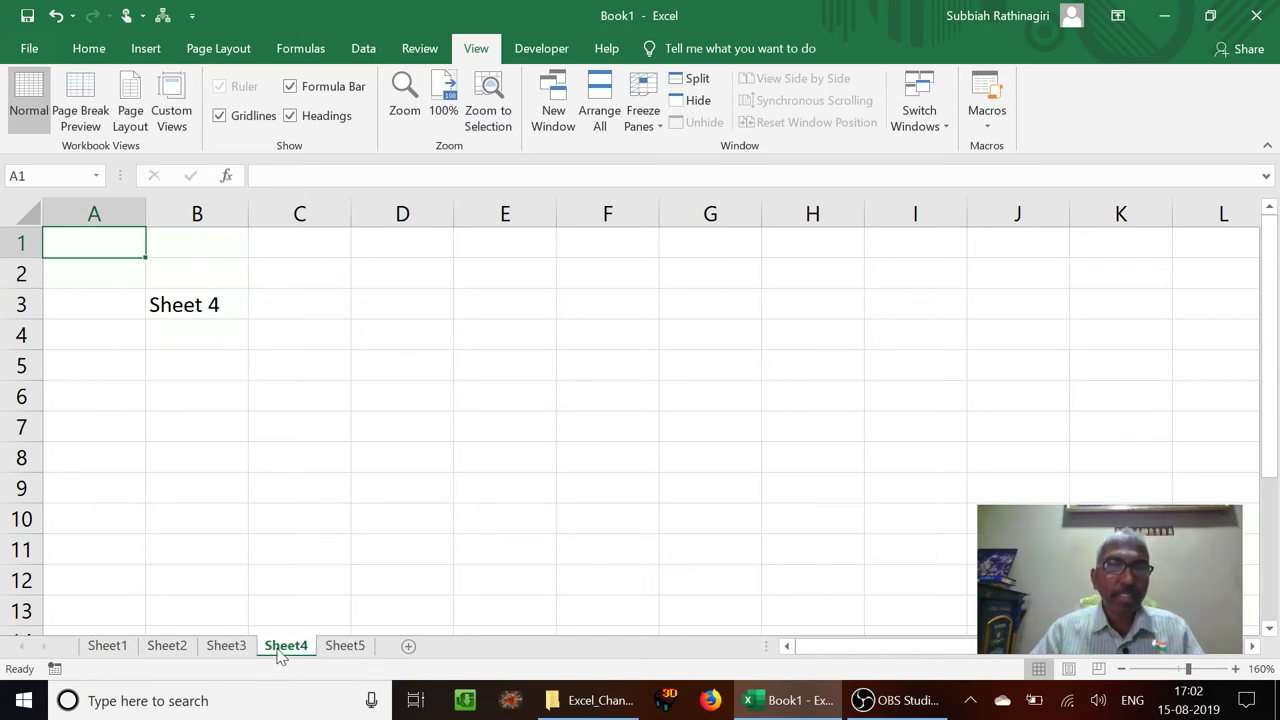
left_click(117, 649, "shift")
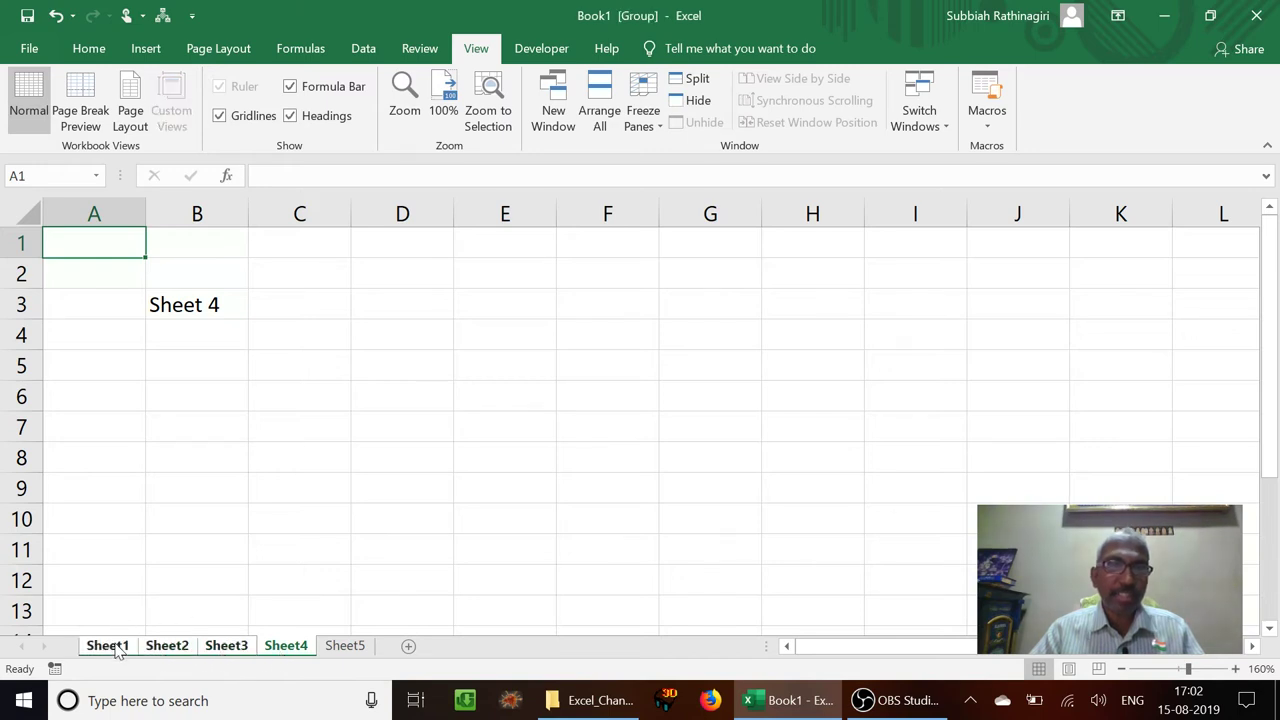
right_click(169, 649)
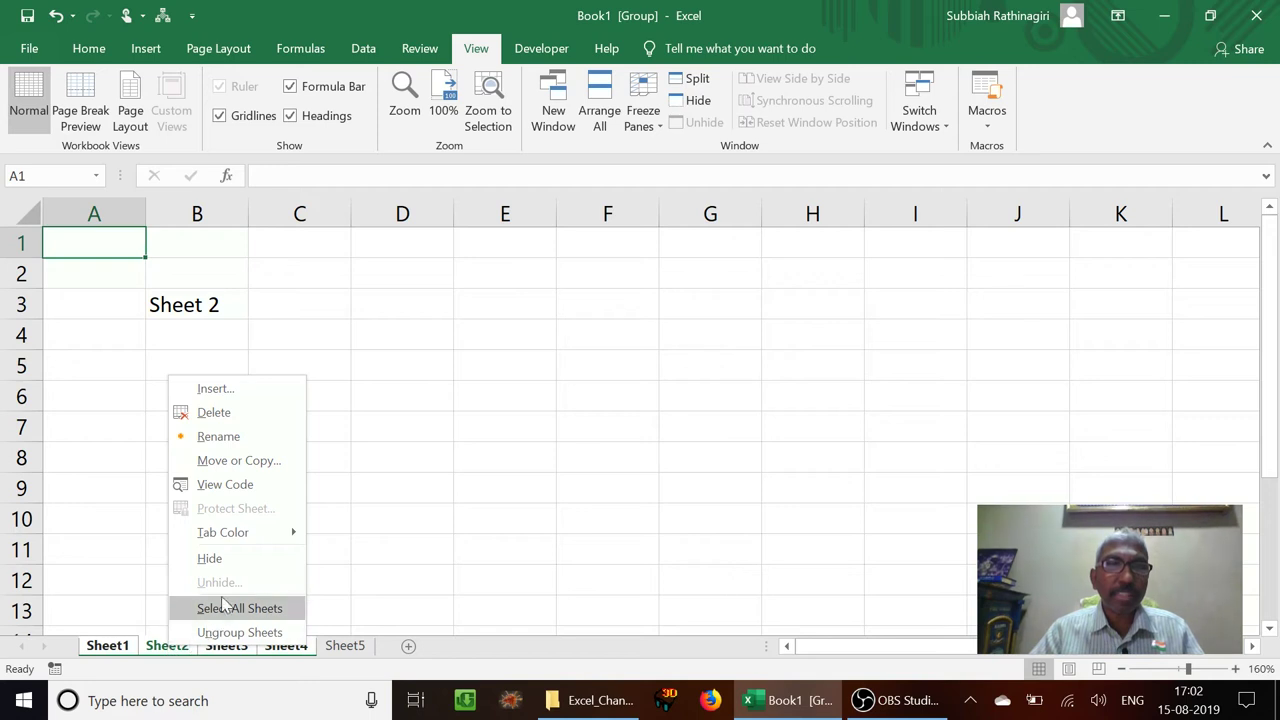
left_click(232, 562)
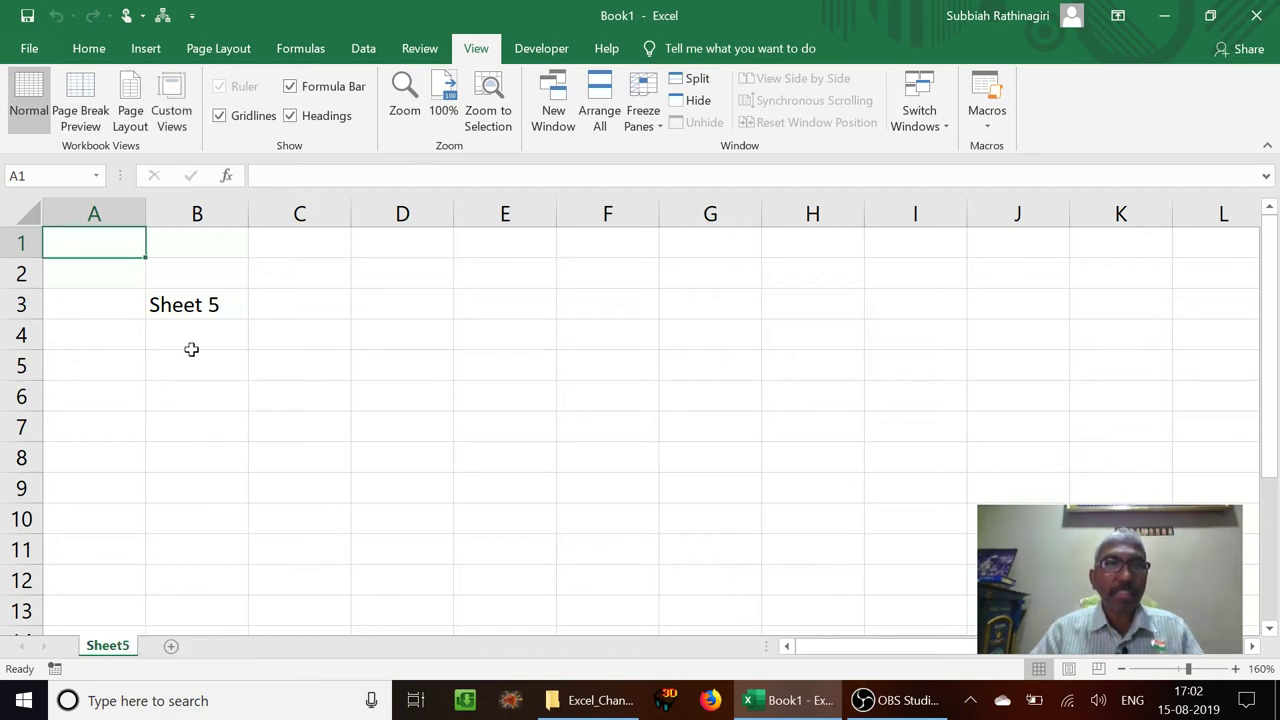
Select cell B5, then add a custom view named 'Sheet5'
left_click(185, 315)
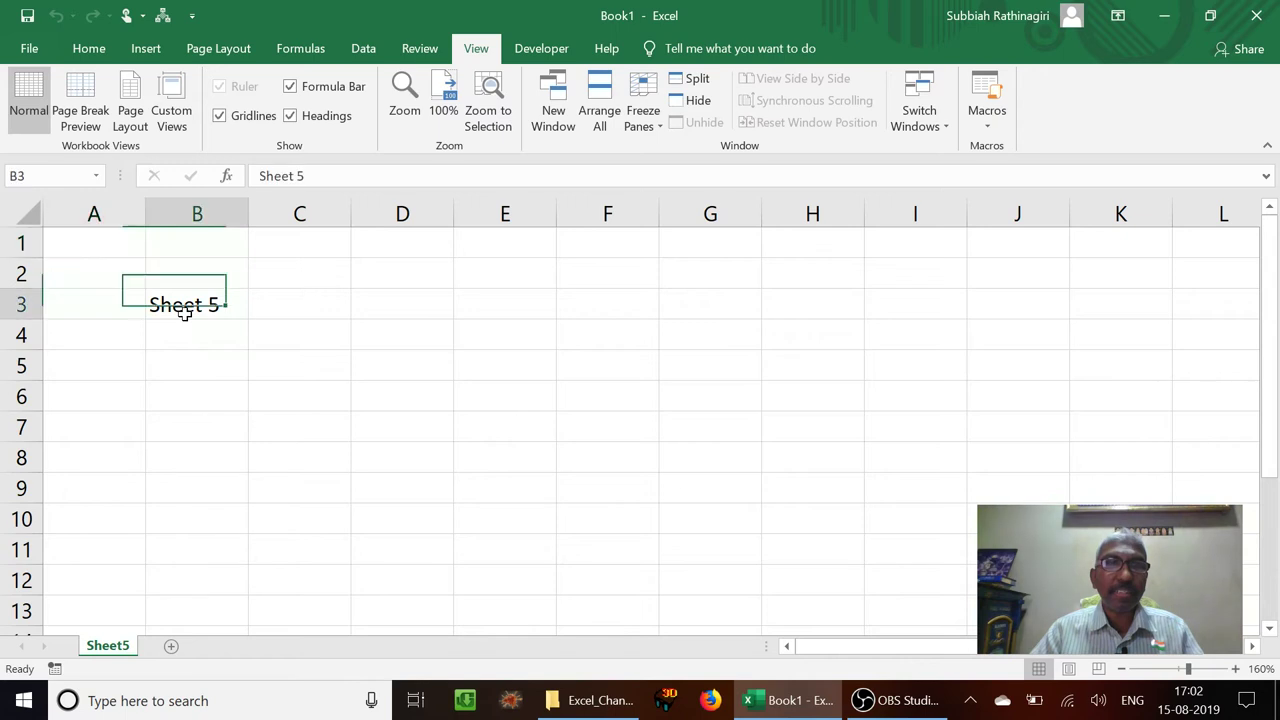
left_click(182, 365)
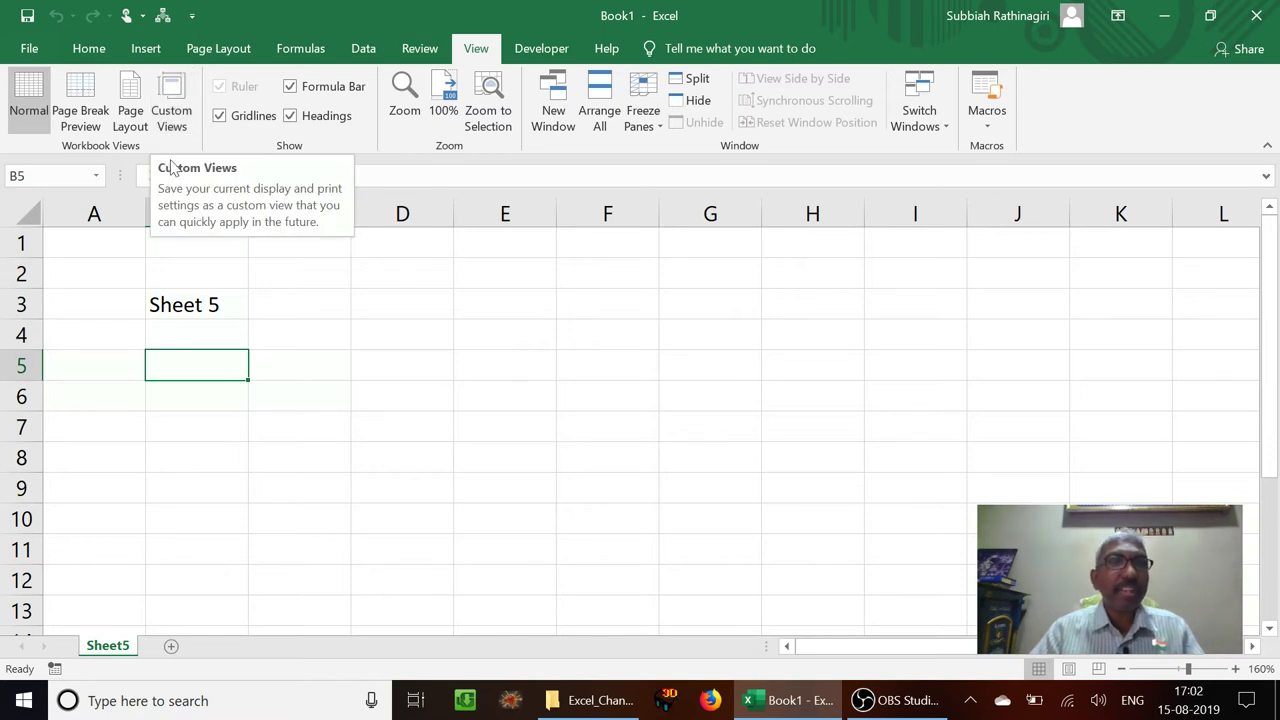
left_click(170, 113)
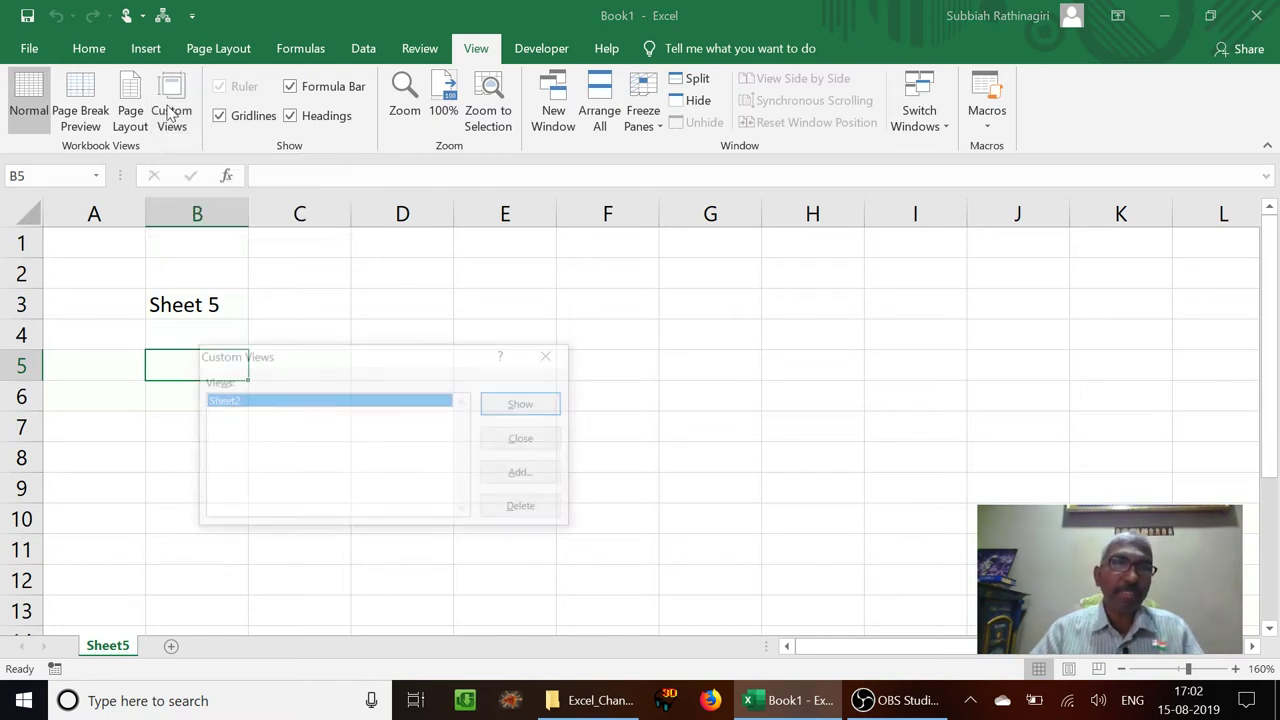
left_click(517, 475)
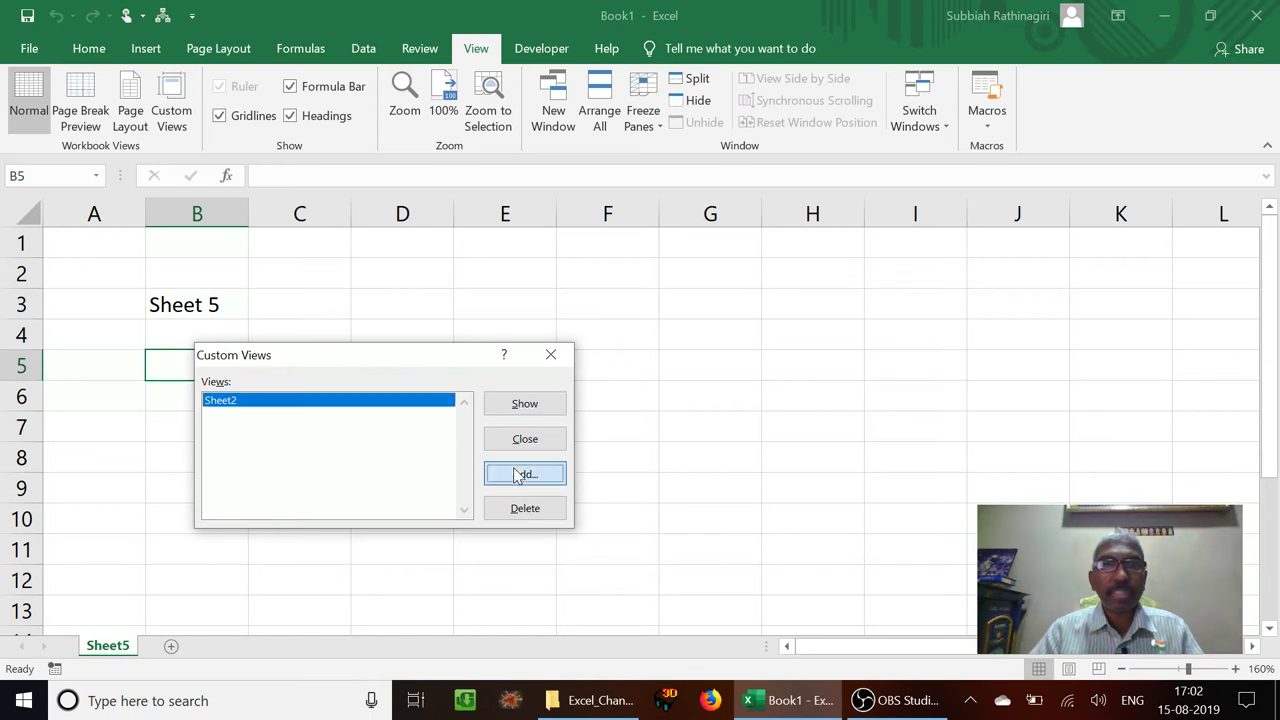
type("S")
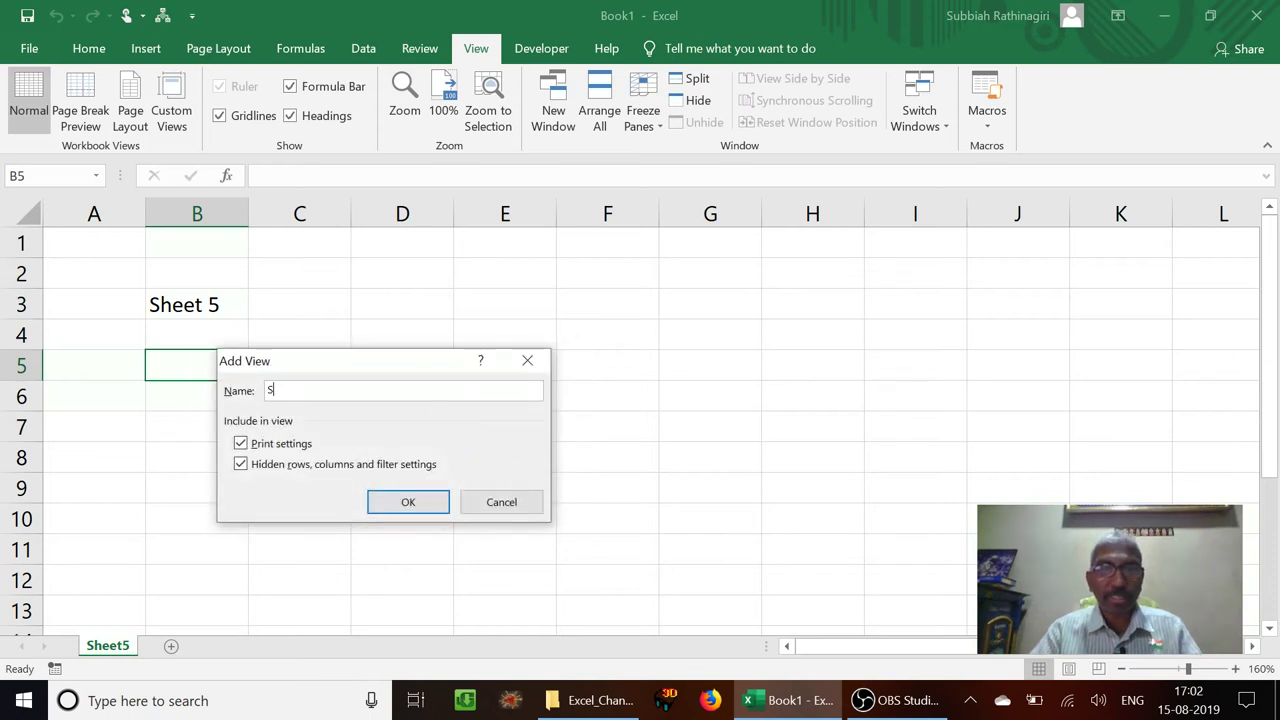
type("heet5")
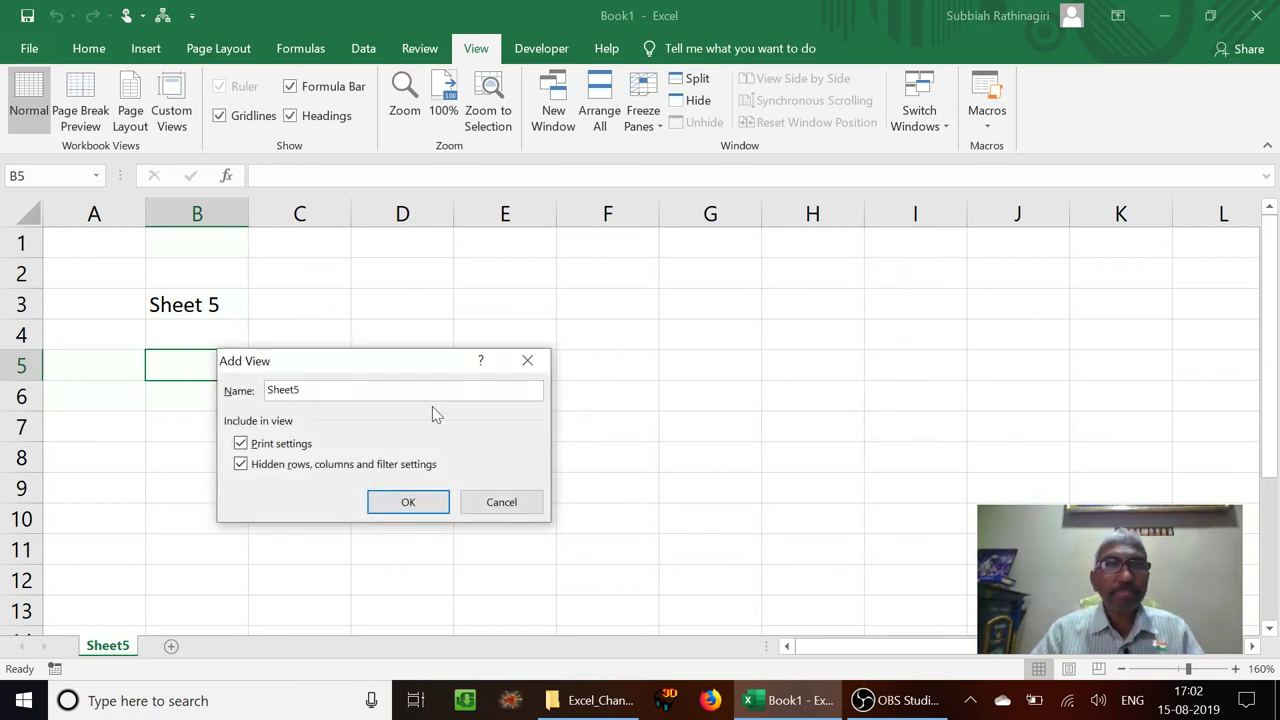
left_click(410, 505)
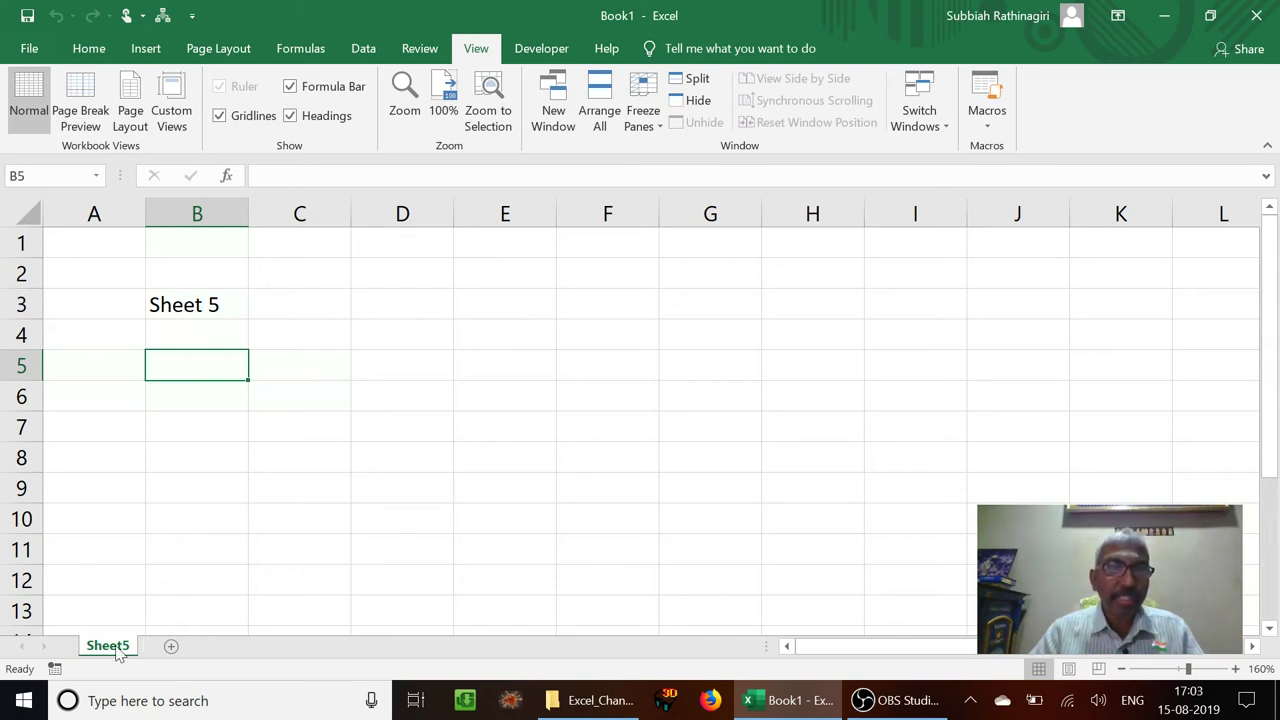
Unhide Sheet1 and Sheet2
right_click(118, 650)
key("Escape")
left_click(204, 657)
right_click(122, 648)
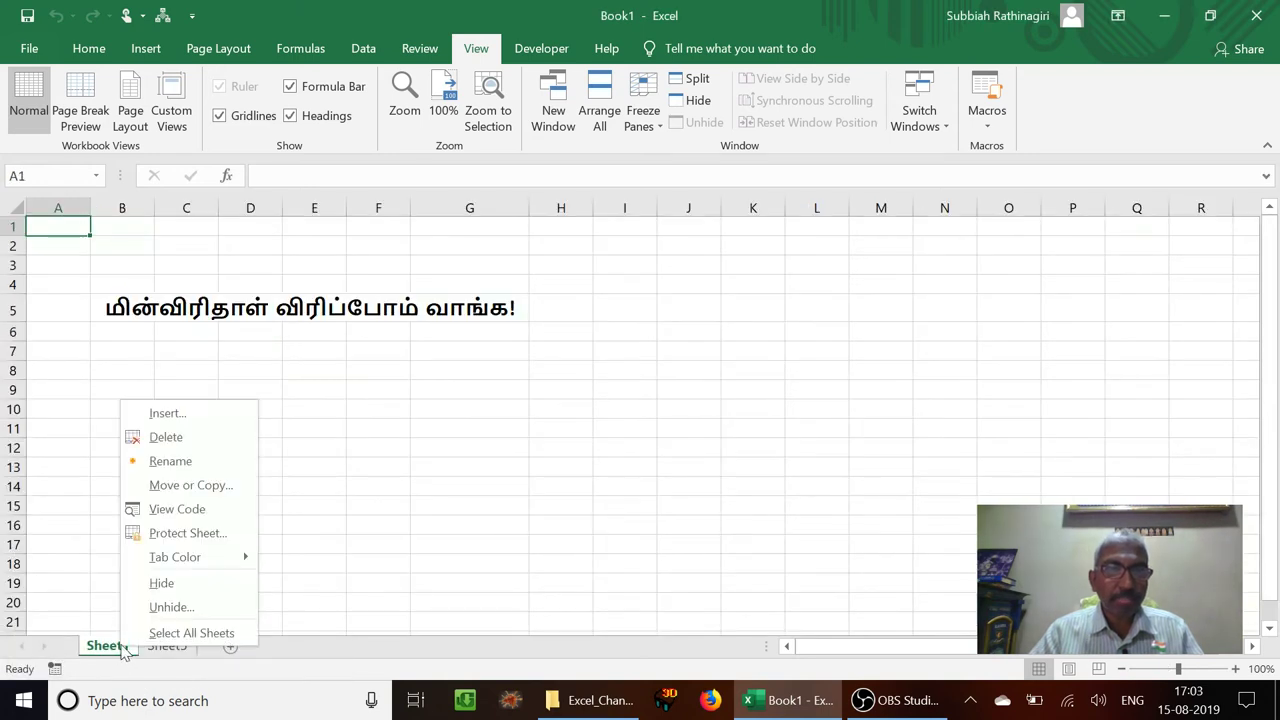
left_click(172, 607)
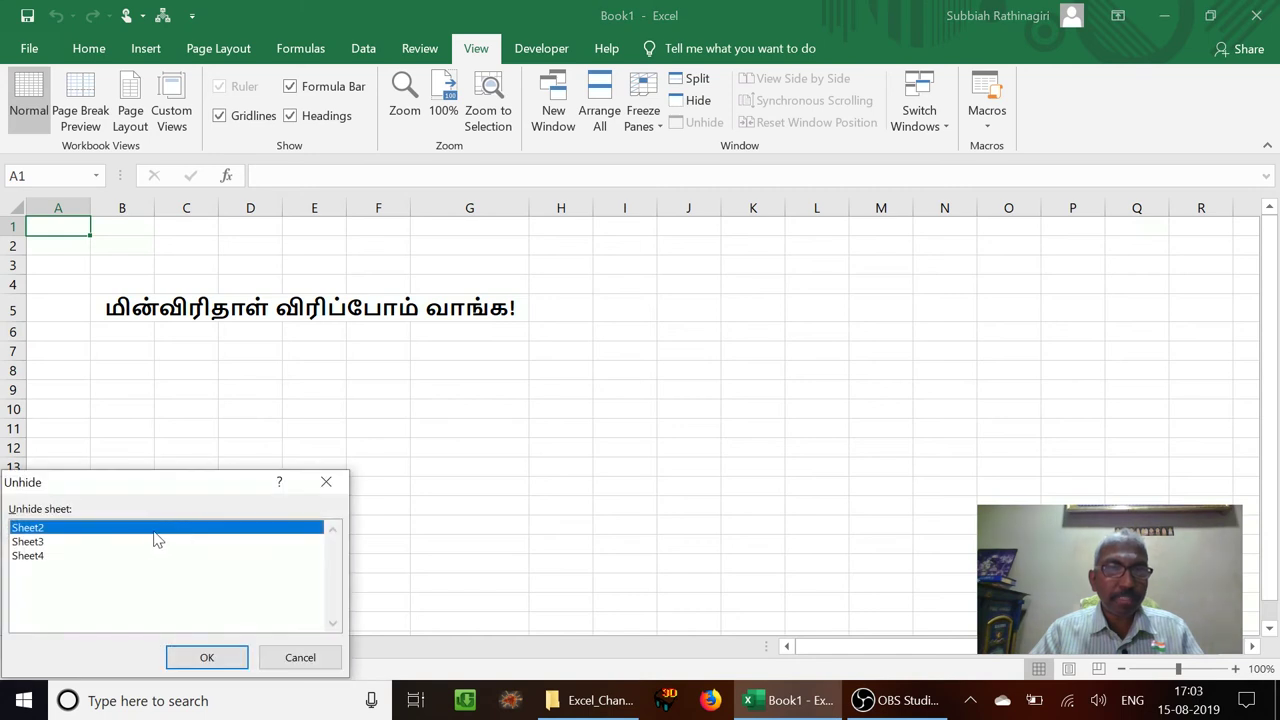
left_click(183, 660)
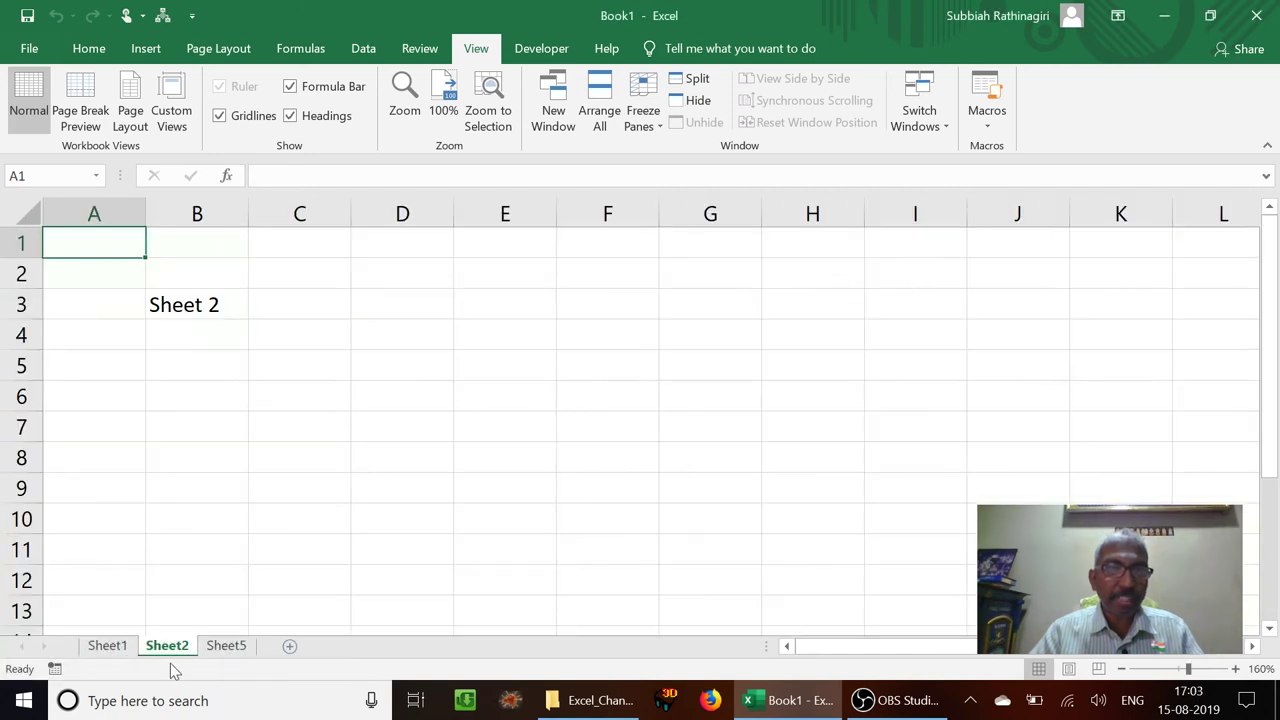
Unhide Sheet3 and Sheet4, then switch to Sheet3
right_click(153, 647)
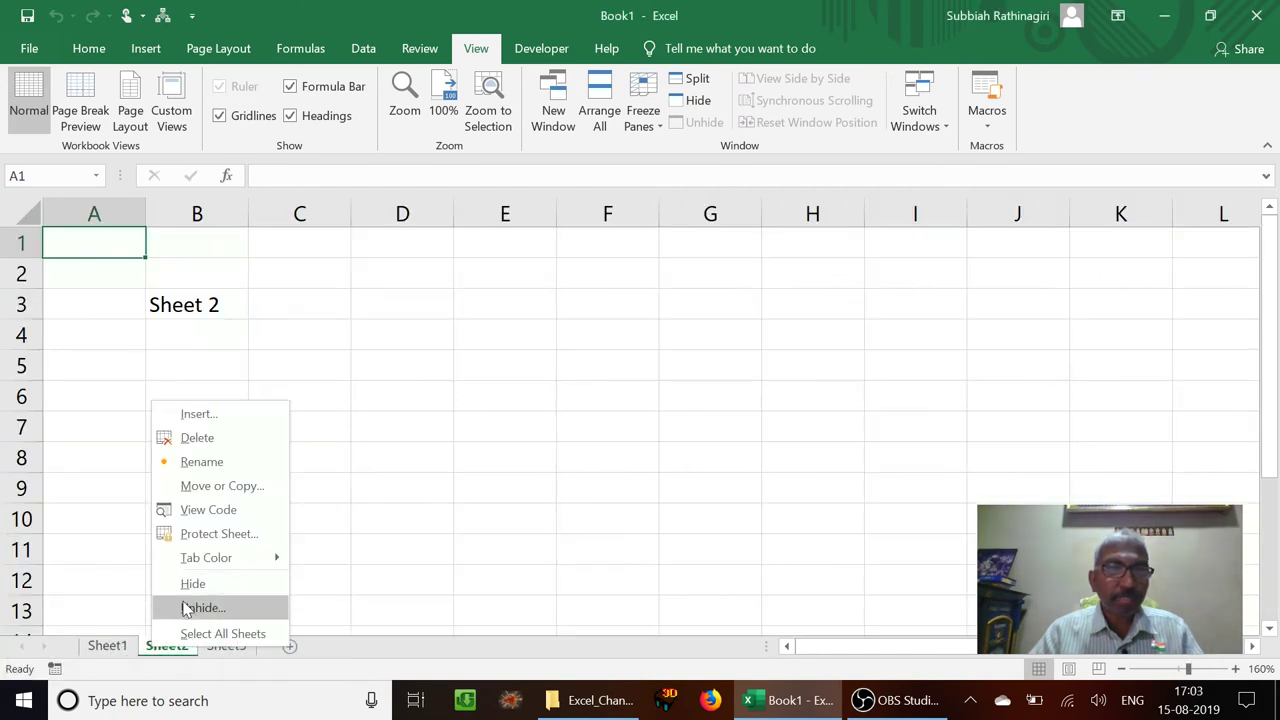
left_click(185, 607)
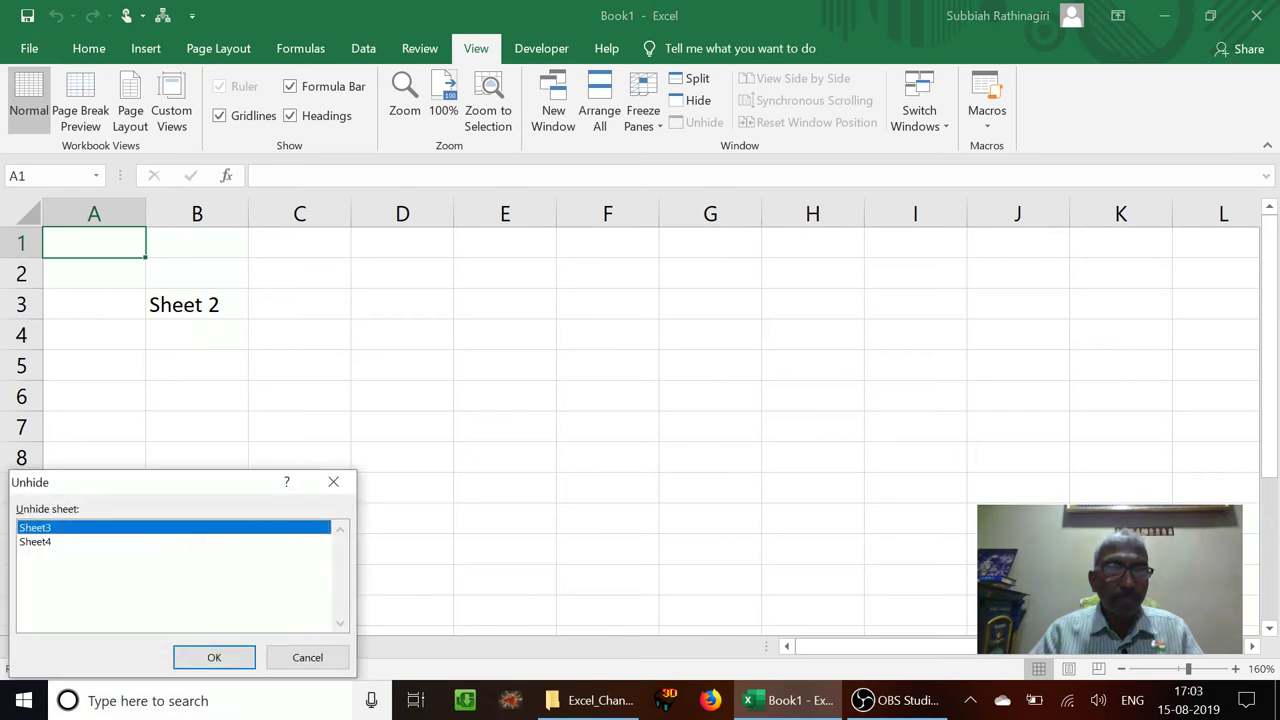
left_click(215, 660)
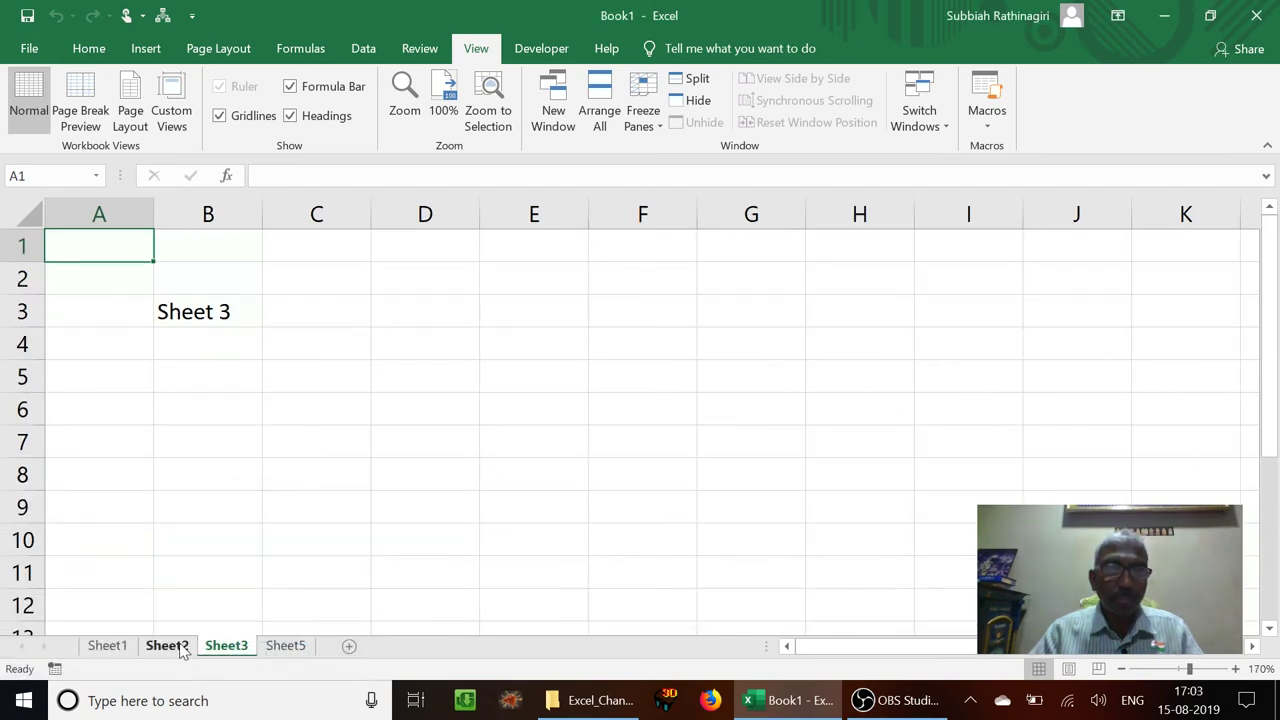
right_click(172, 646)
left_click(203, 603)
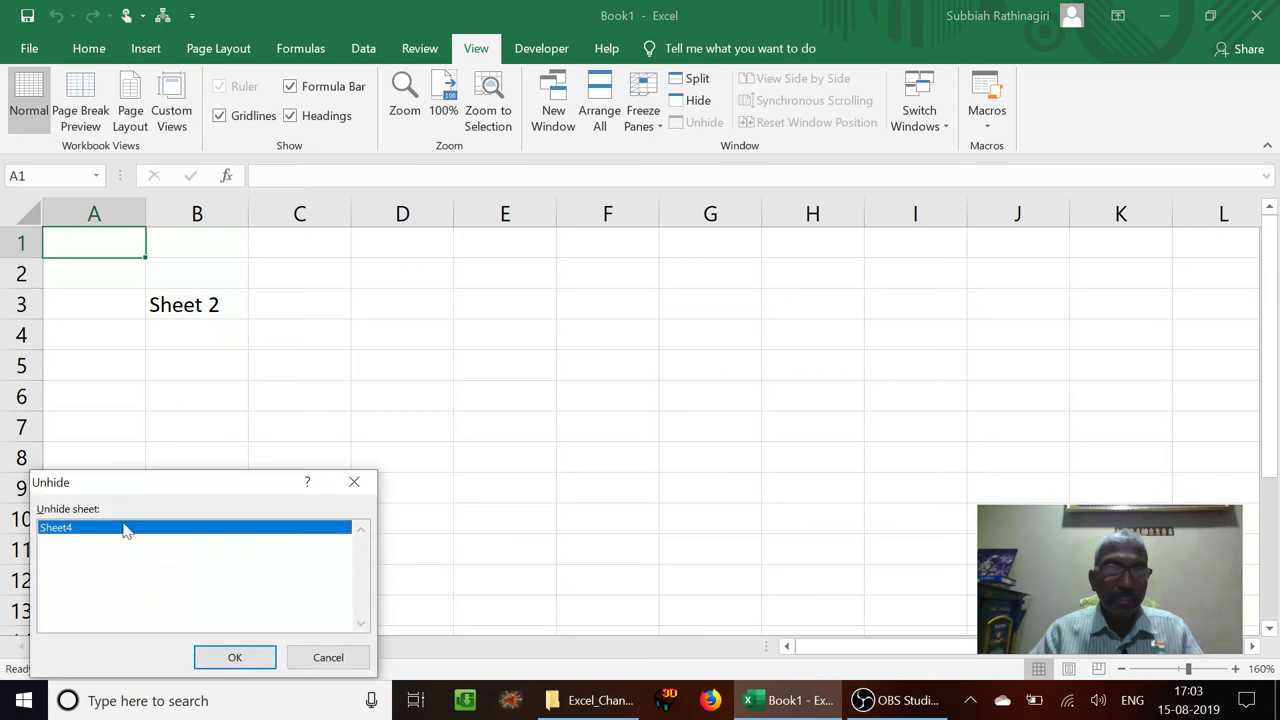
left_click(230, 656)
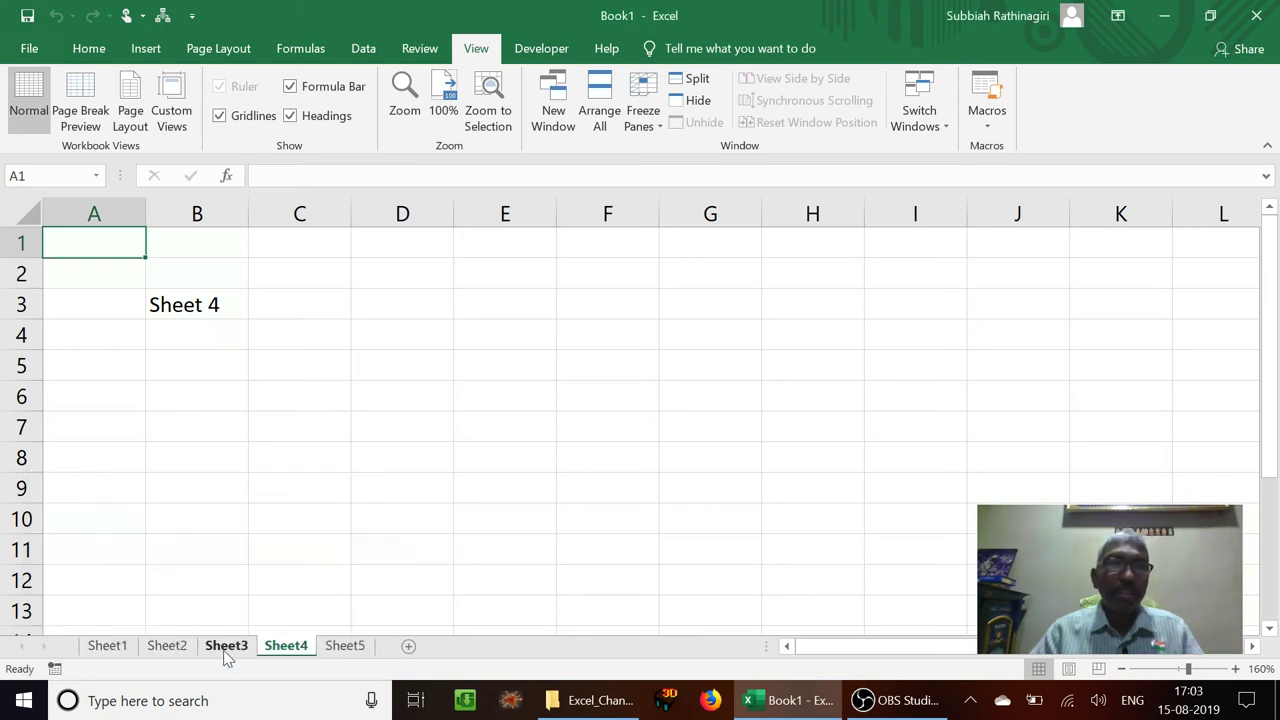
left_click(226, 646)
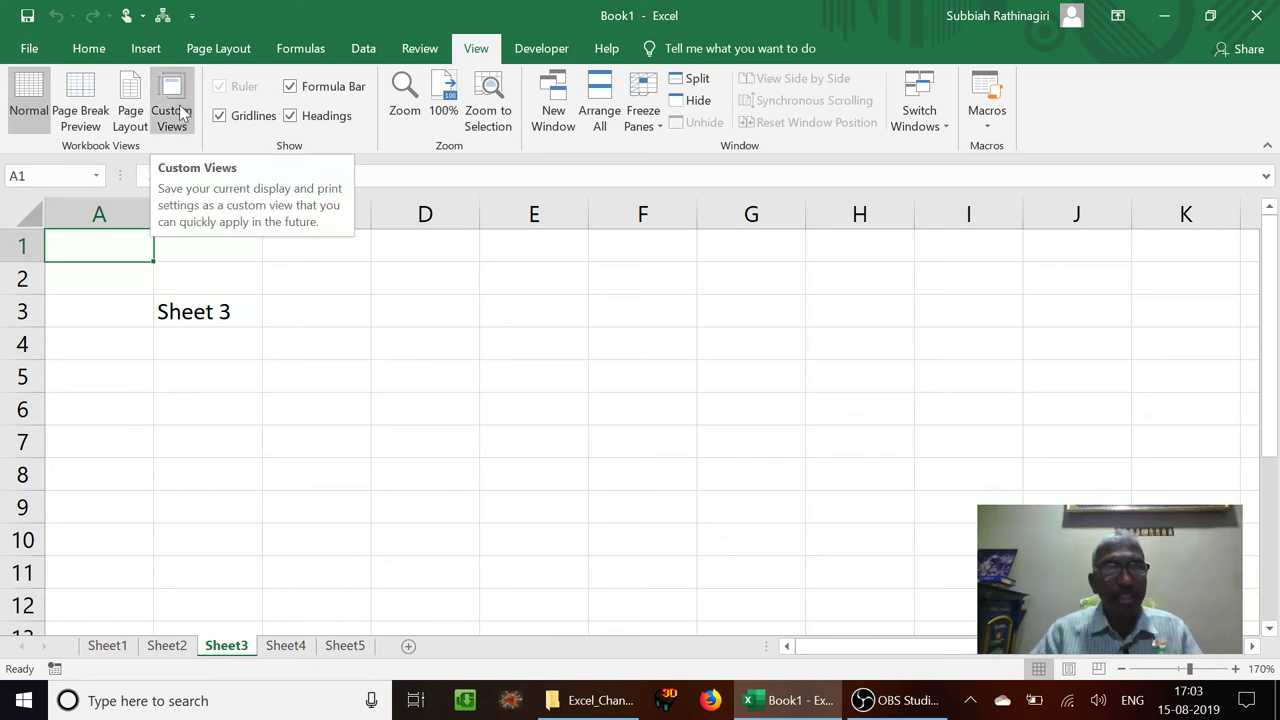
Add a custom view named 'Sheet3', then select B3 holding the 'Sheet 3' label
left_click(181, 112)
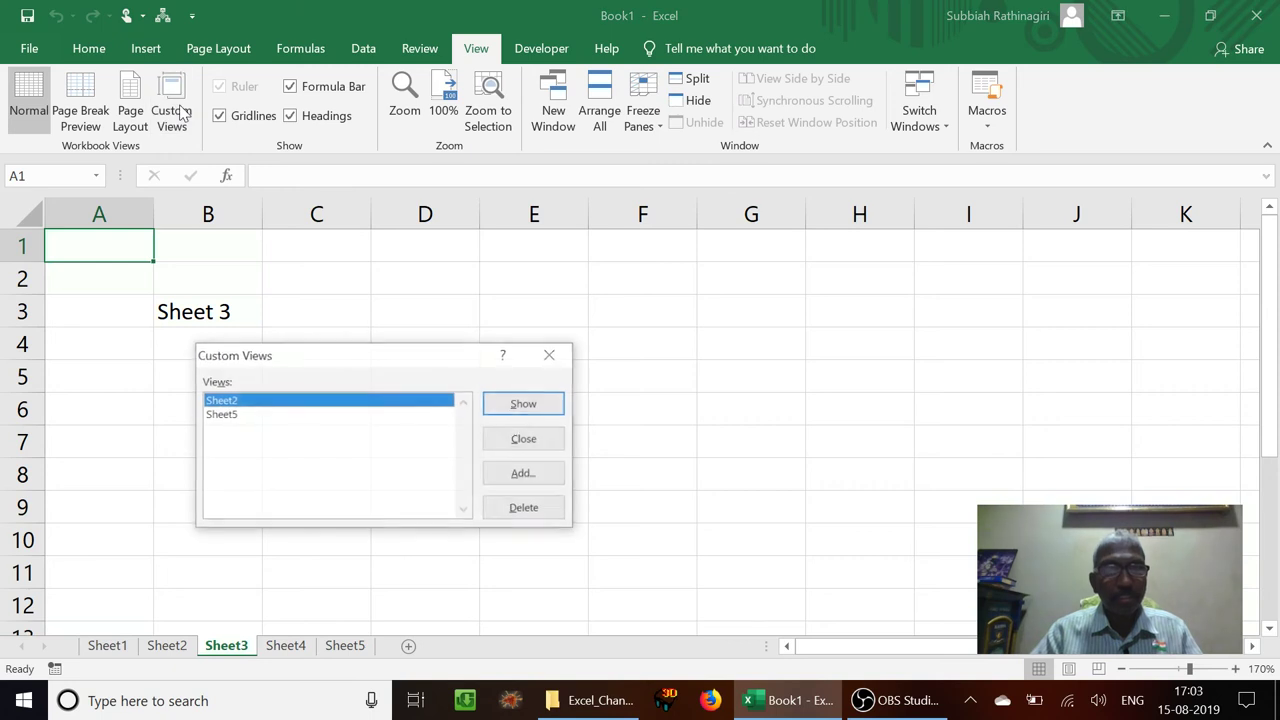
left_click(524, 474)
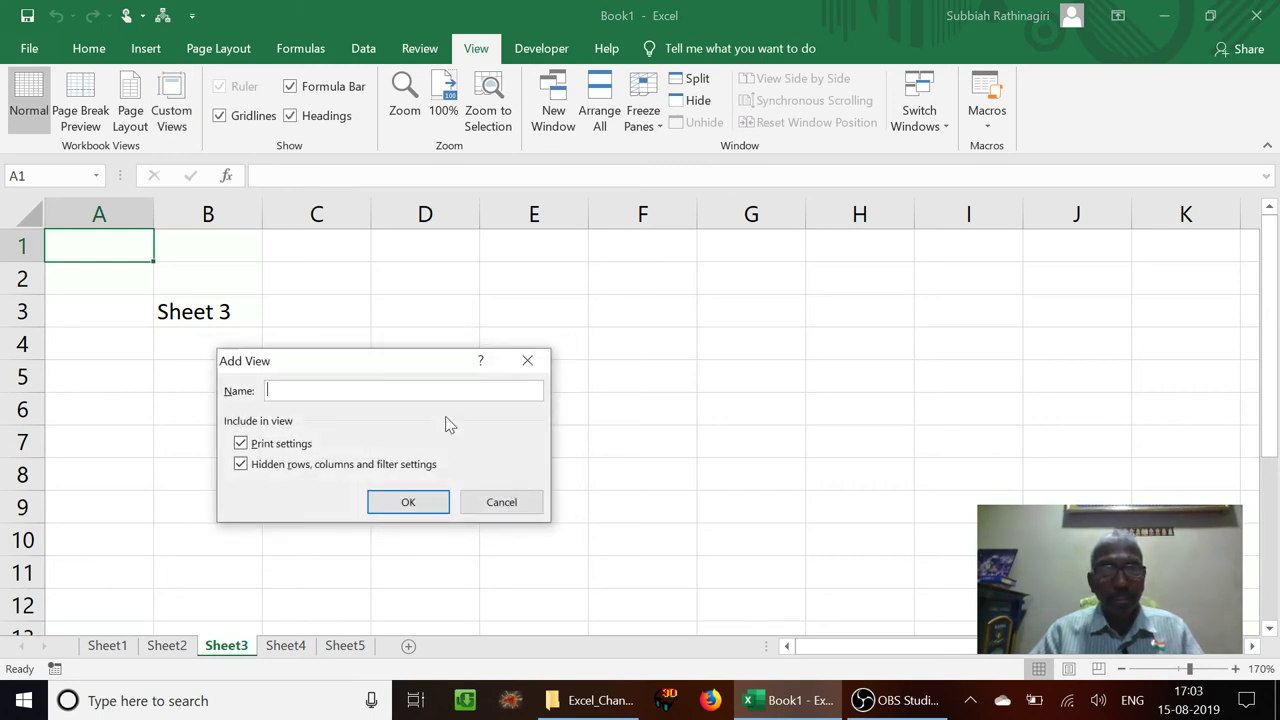
type("Shh")
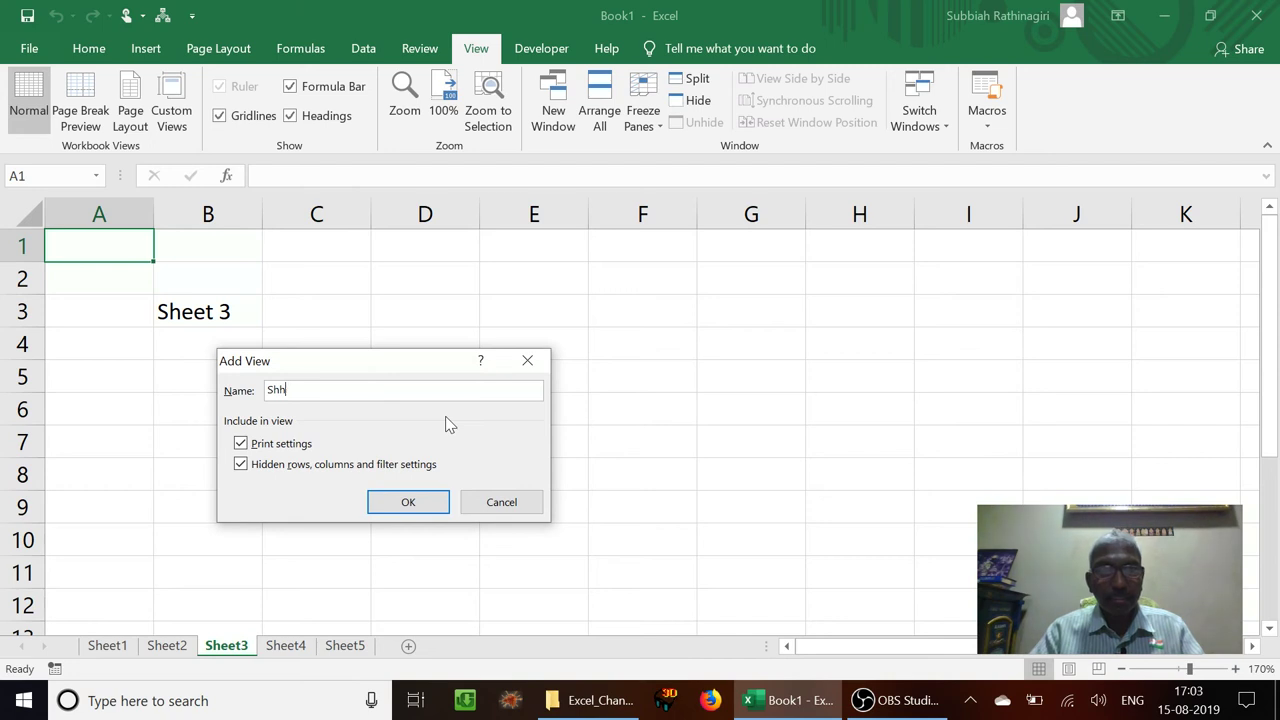
key("BackSpace")
type("eet3")
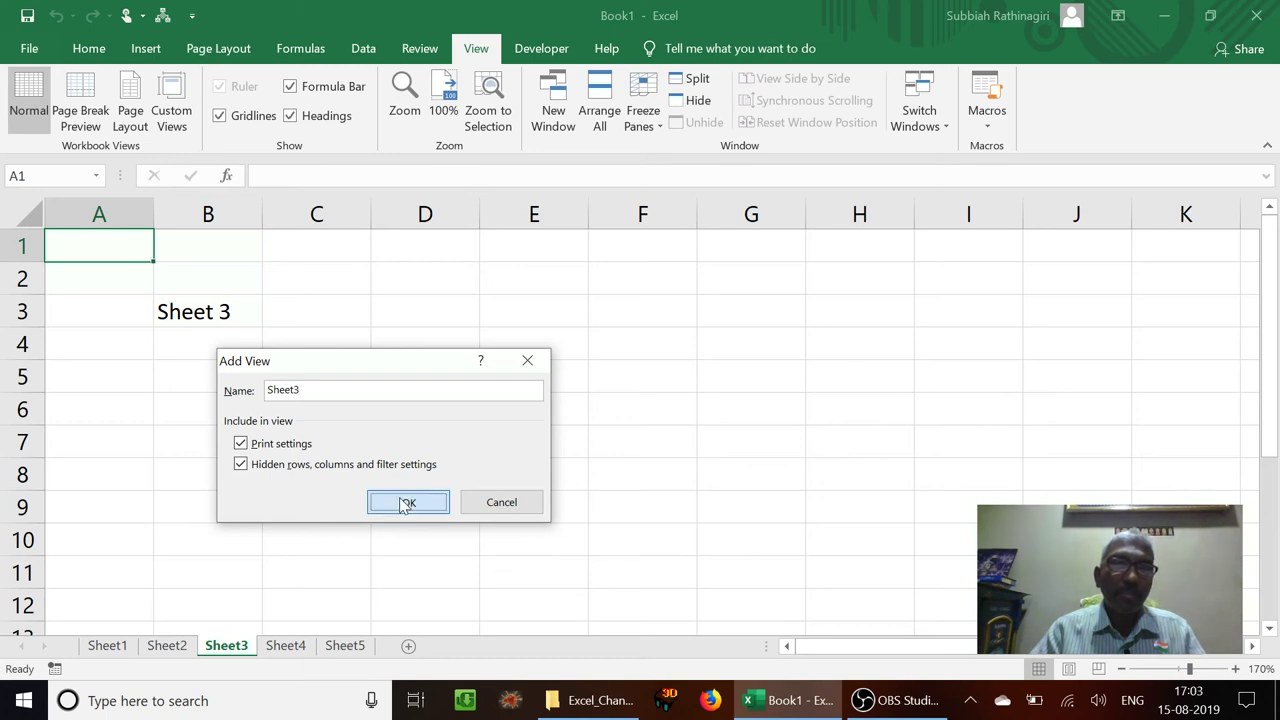
left_click(405, 505)
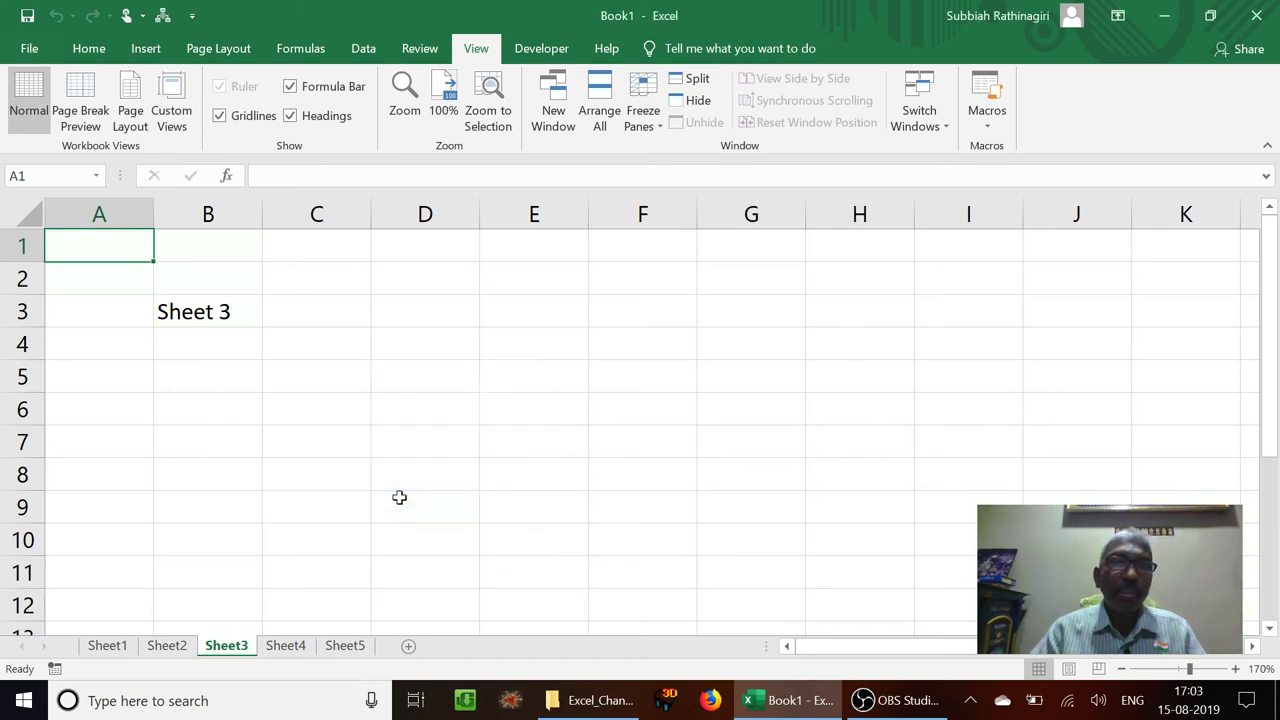
left_click(200, 311)
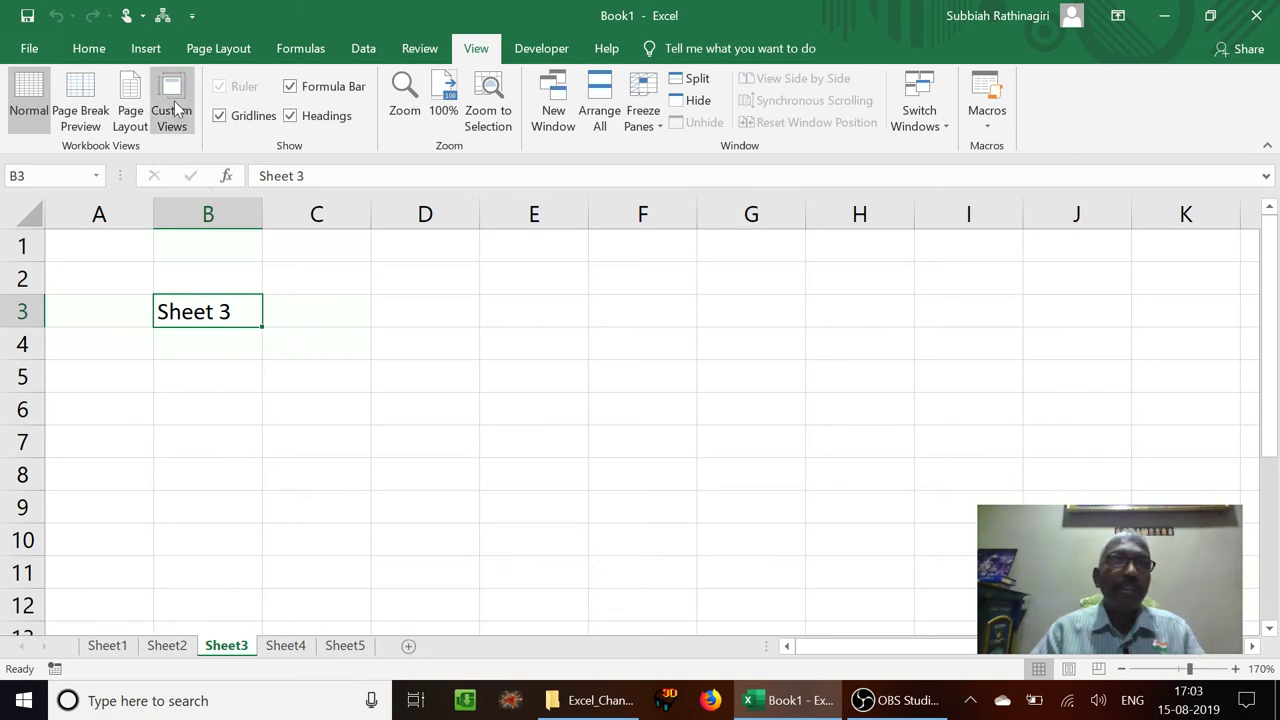
left_click(173, 95)
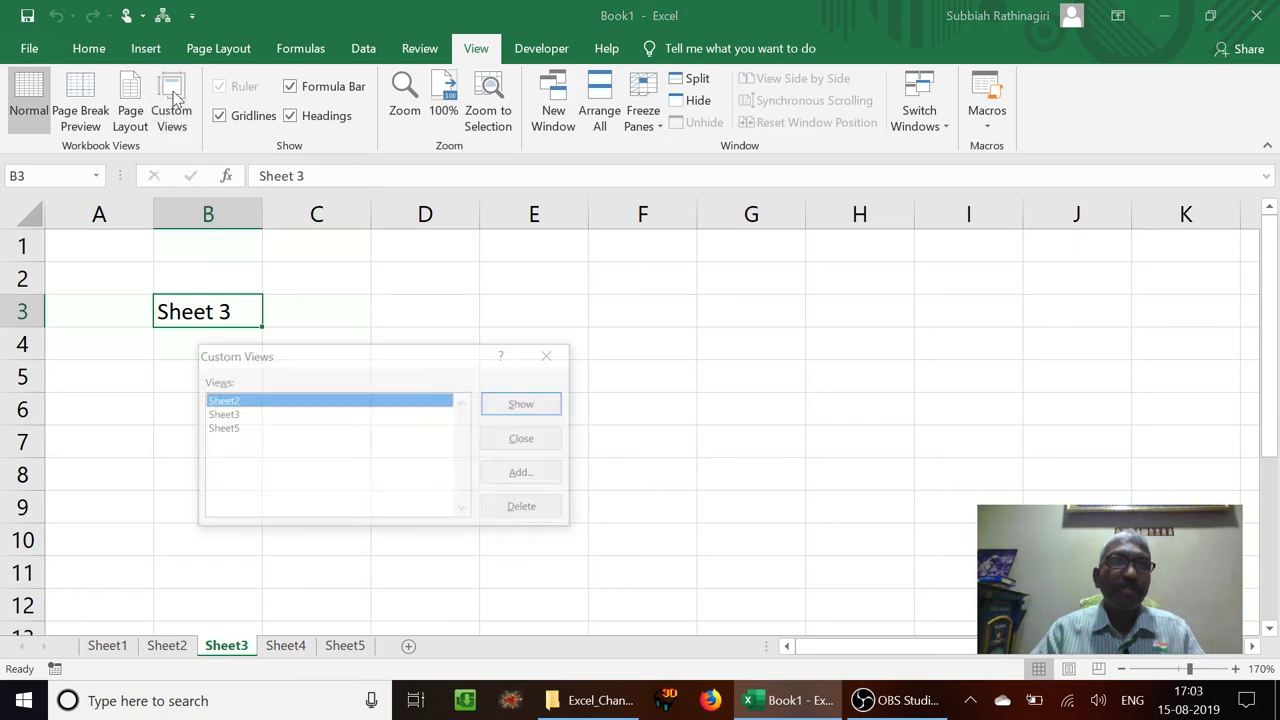
left_click(514, 403)
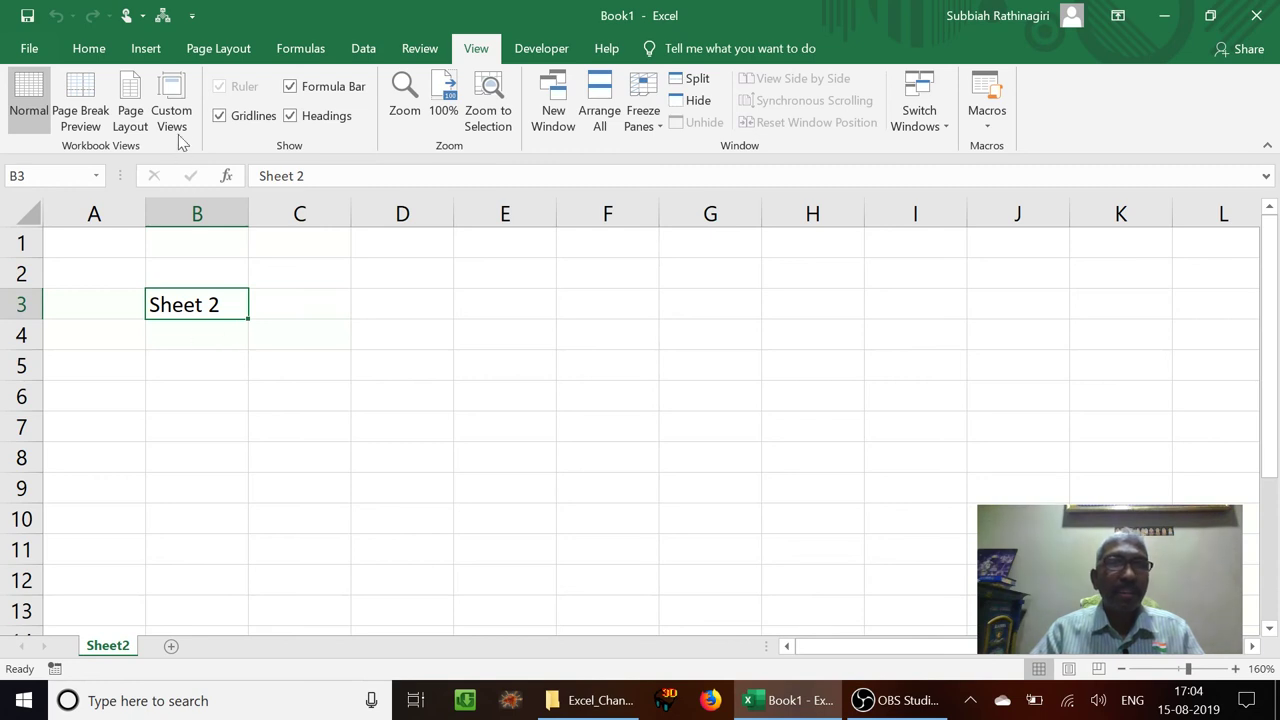
left_click(174, 110)
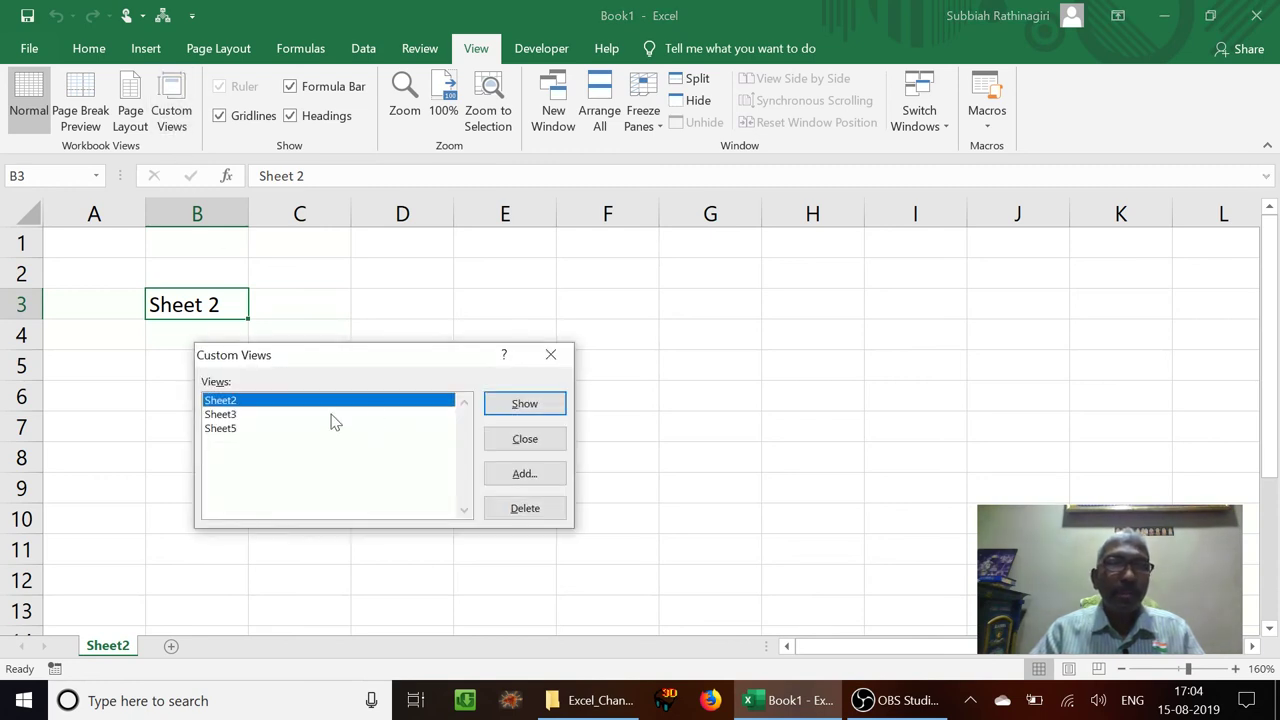
left_click(334, 414)
left_click(331, 429)
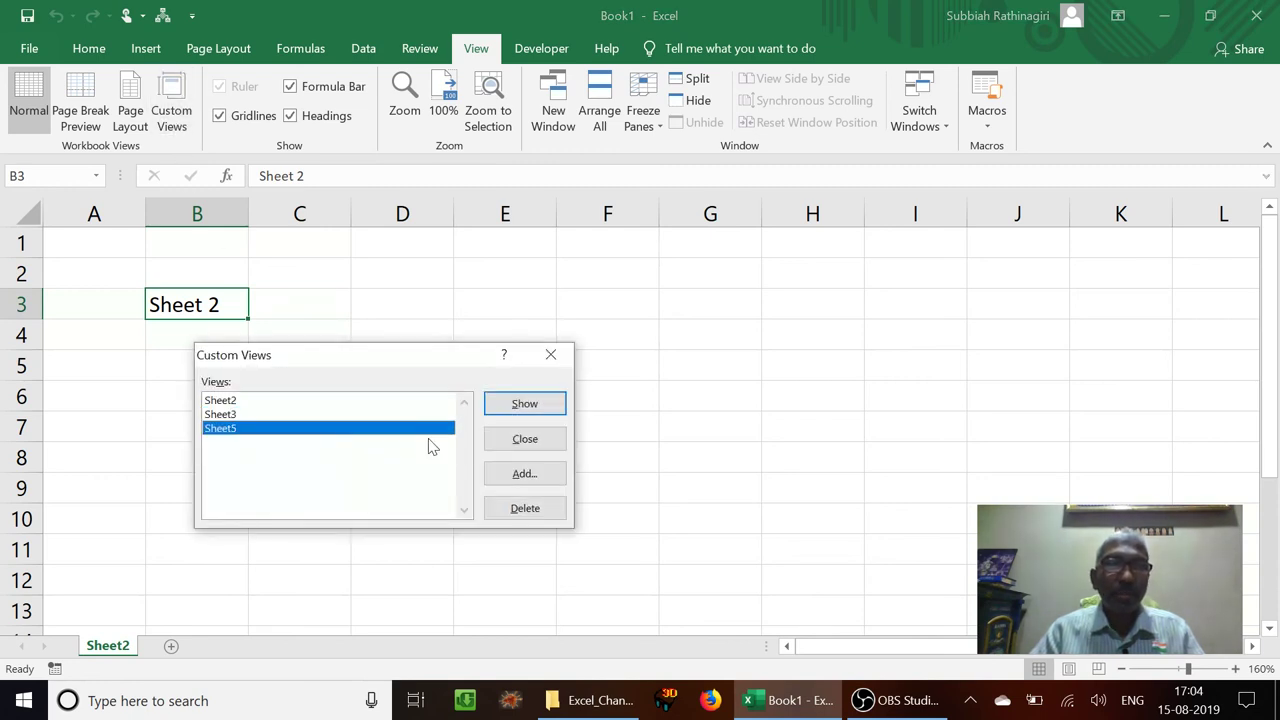
left_click(526, 405)
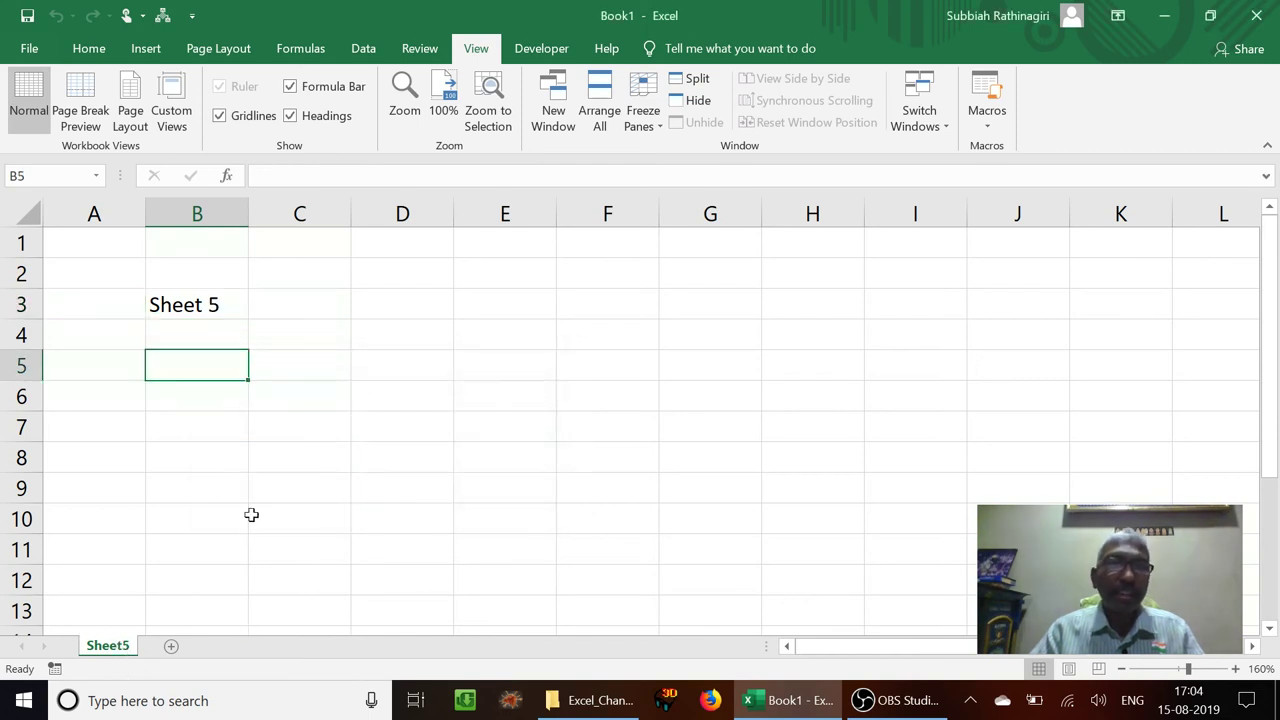
left_click(172, 110)
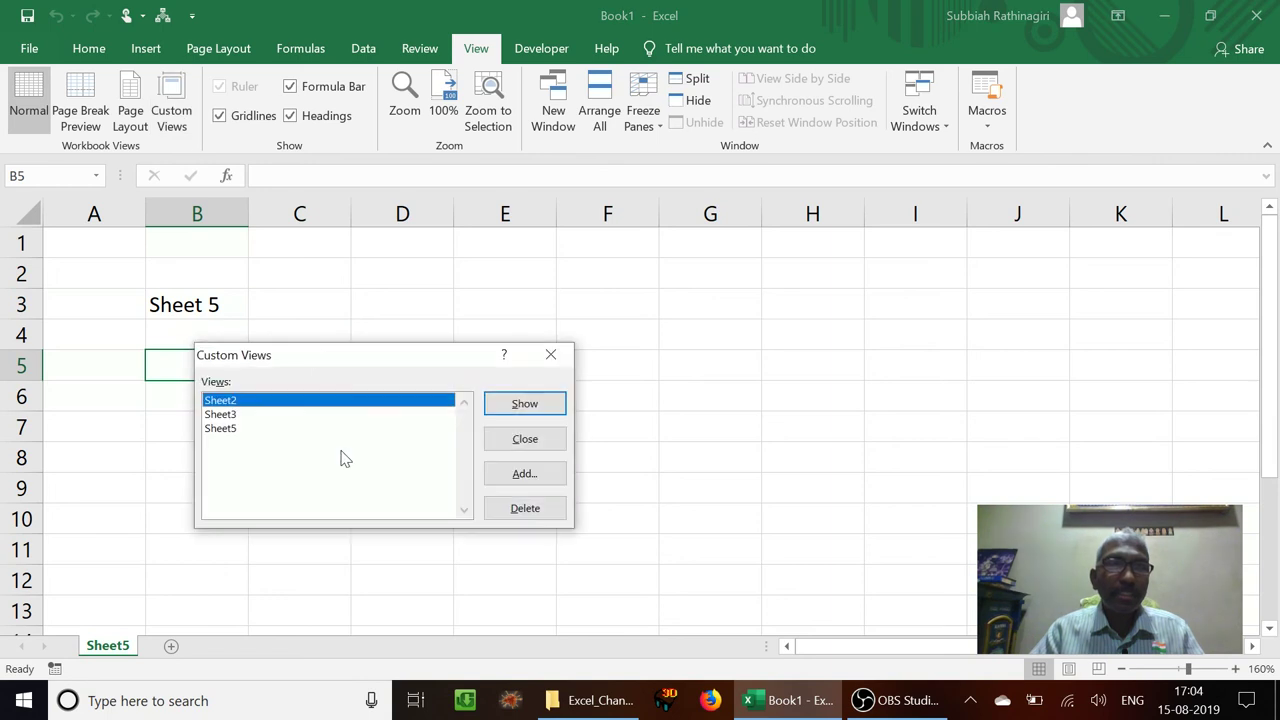
left_click(288, 416)
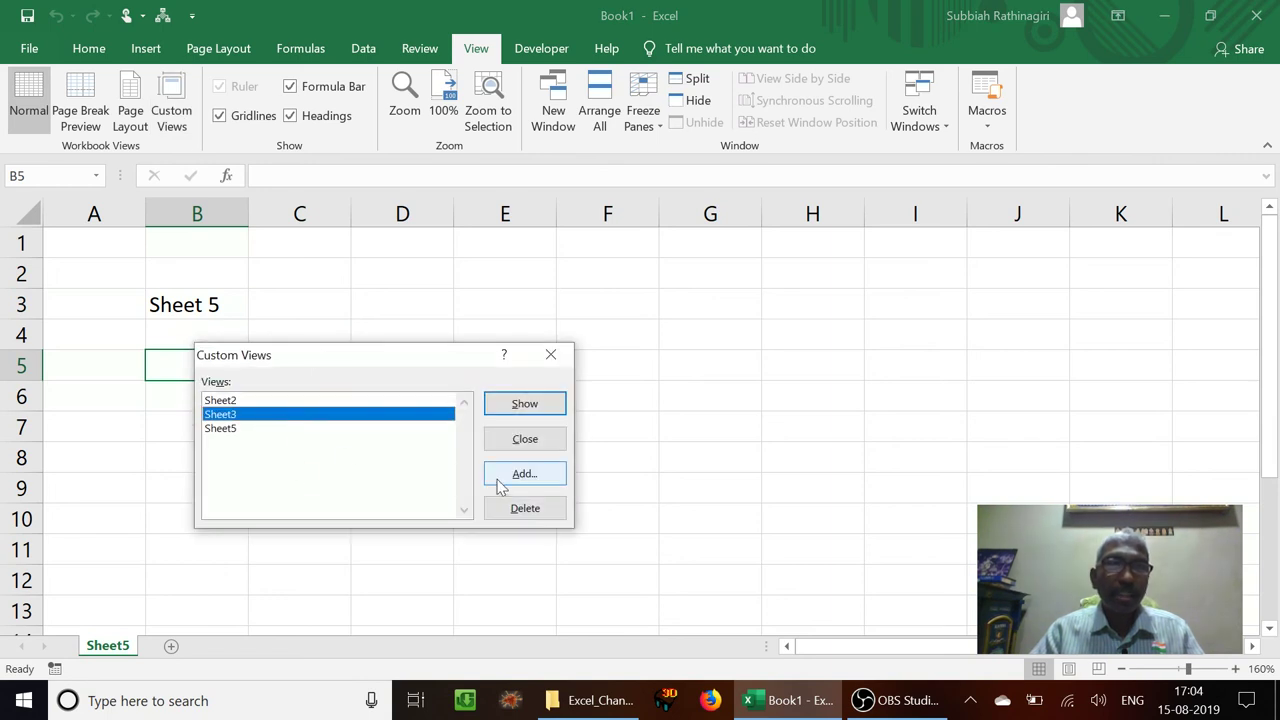
left_click(525, 405)
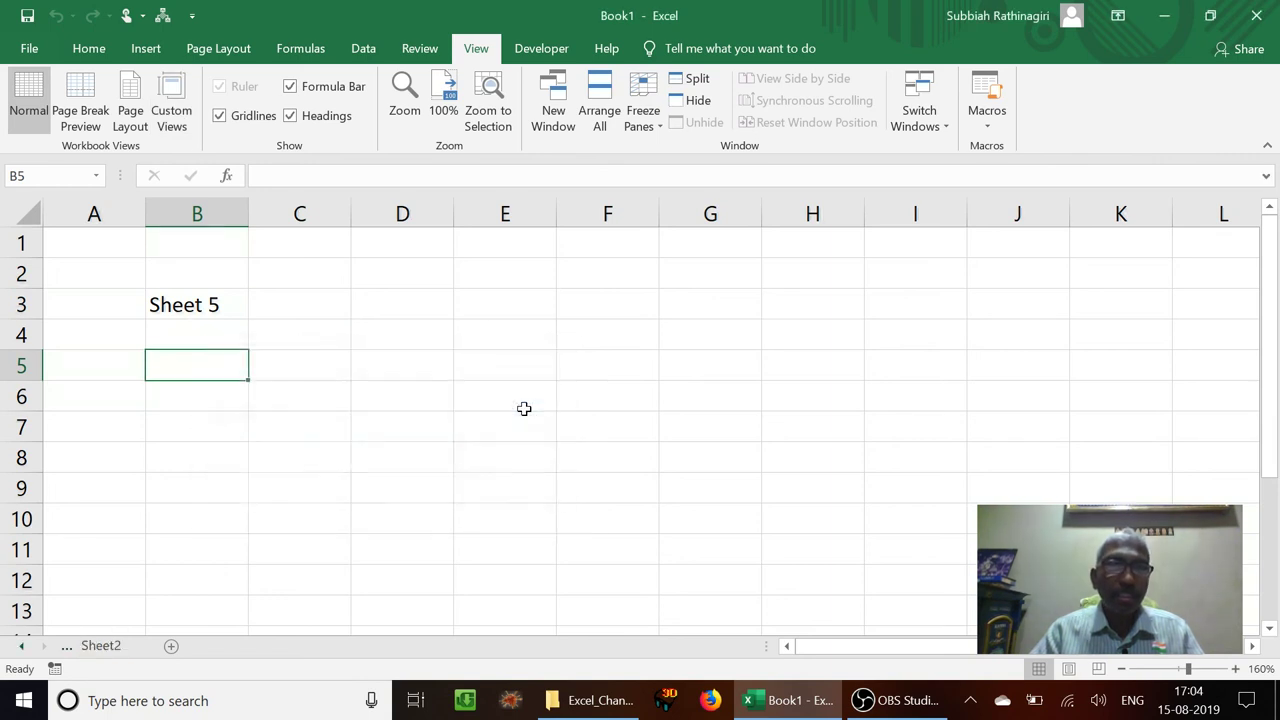
left_click(21, 647)
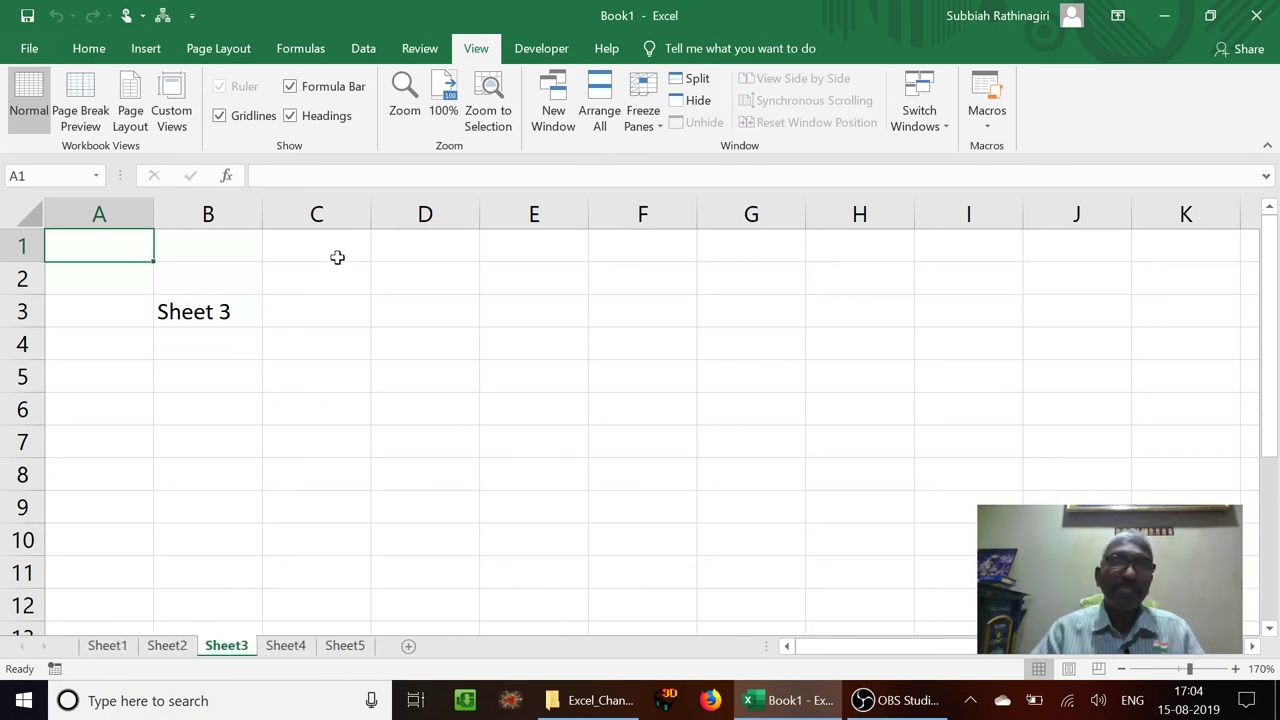
Go back to Sheet1 with the Tamil heading and return to cell A1
key("ctrl+Page_Up")
key("ctrl+Page_Up")
key("ctrl+Home")
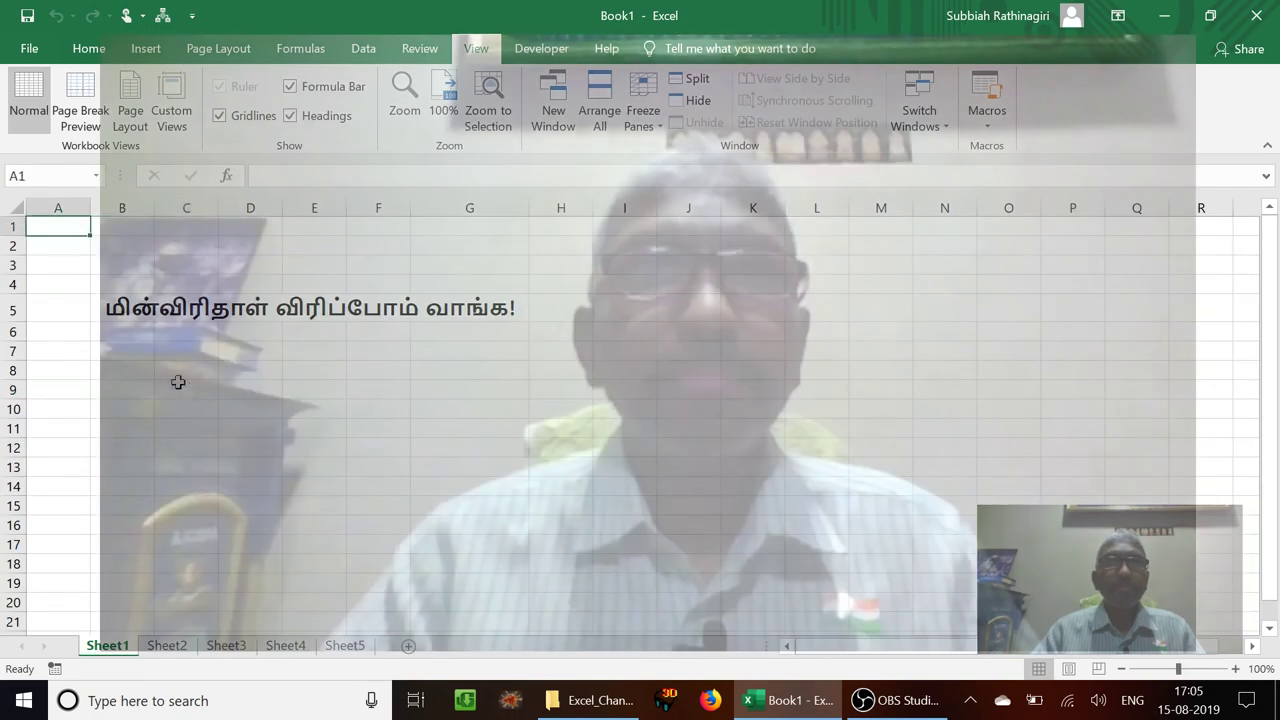